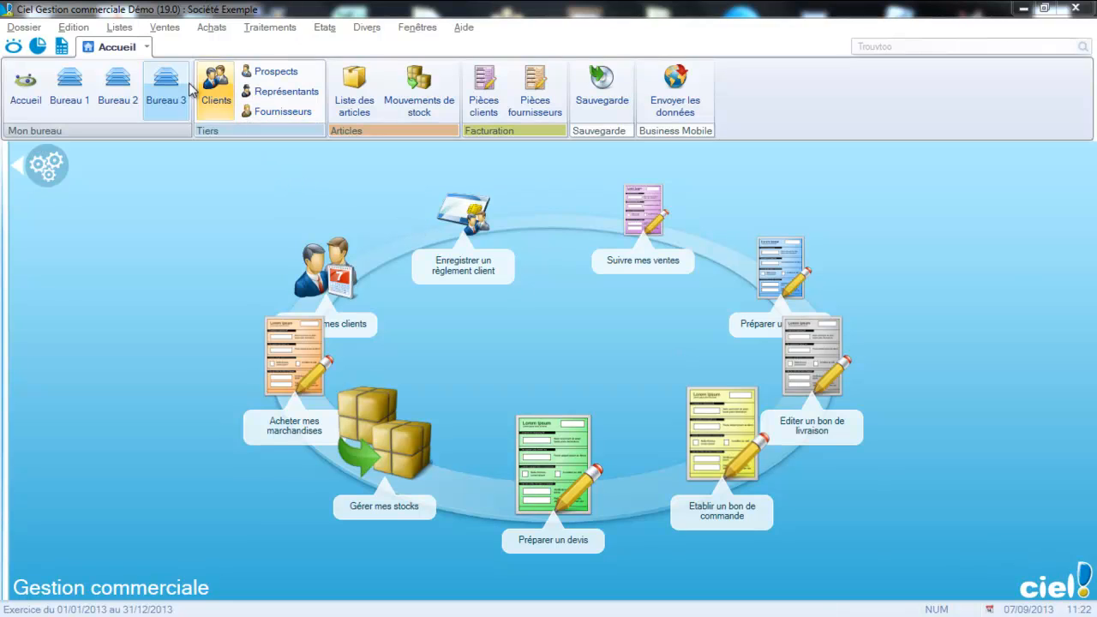
Open the list of articles and start a new article record
click(120, 27)
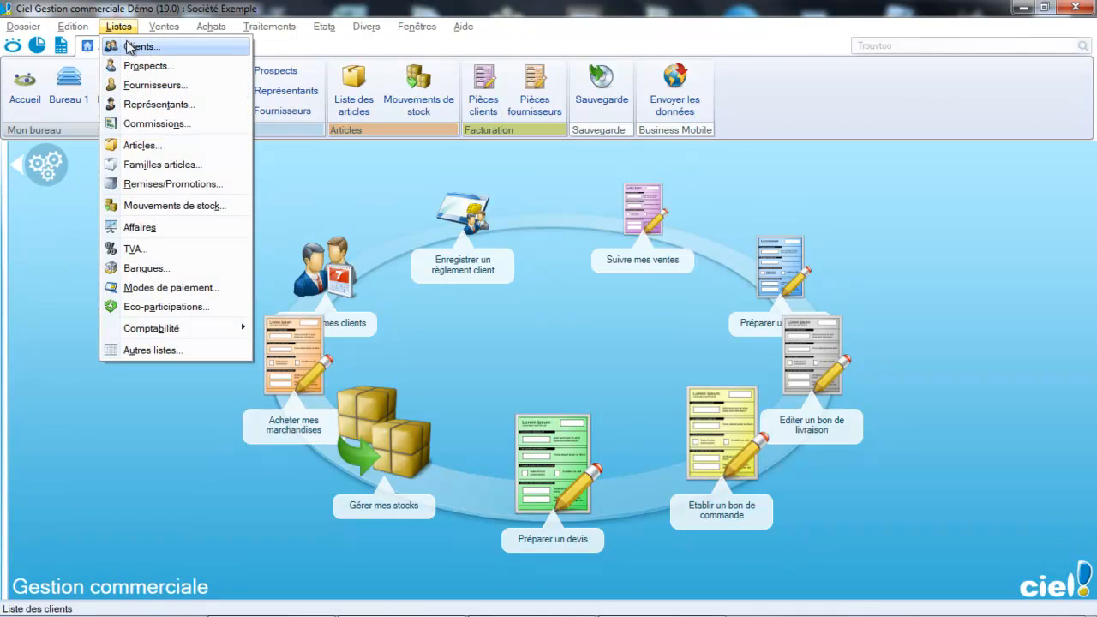
click(128, 145)
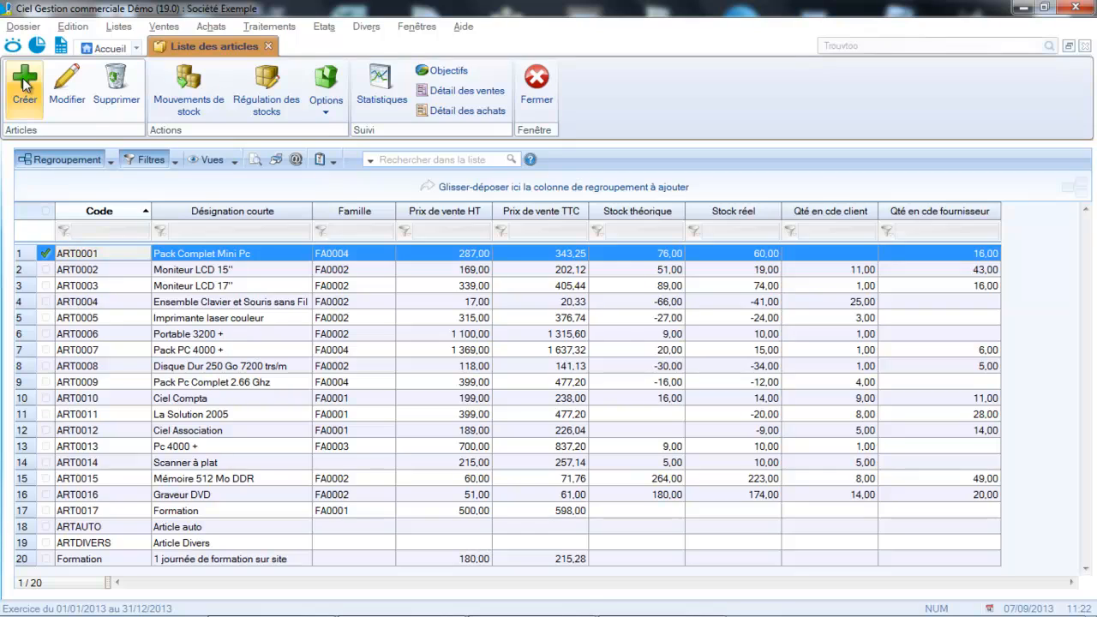
click(25, 81)
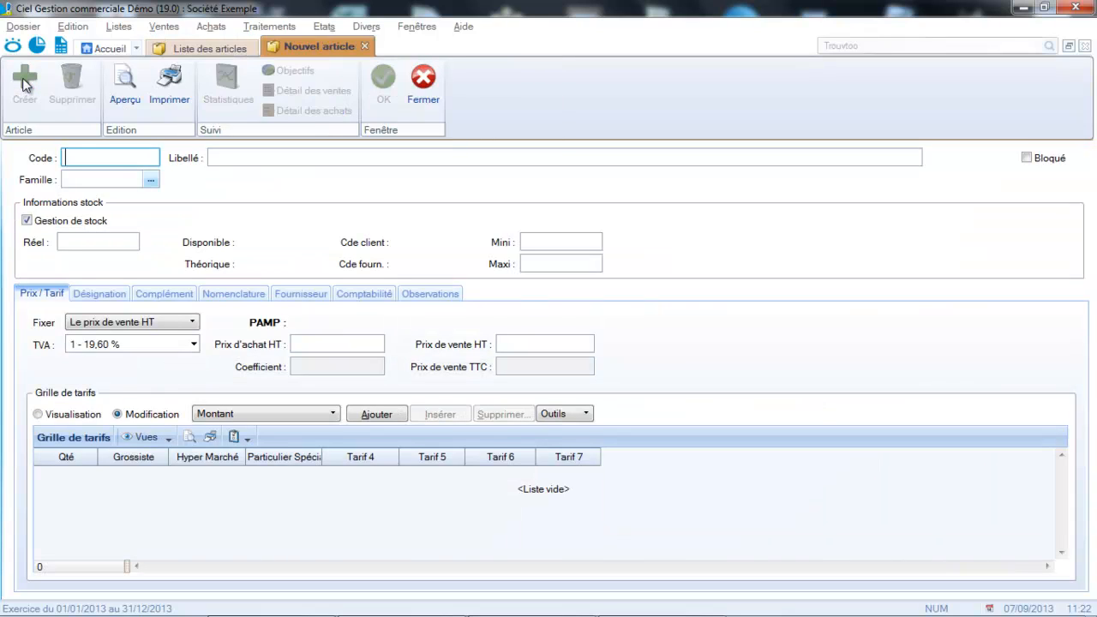
Enter the article code CIELGESCOM and the label "Ciel gestion commerciale"
text(a)
key(BackSpace)
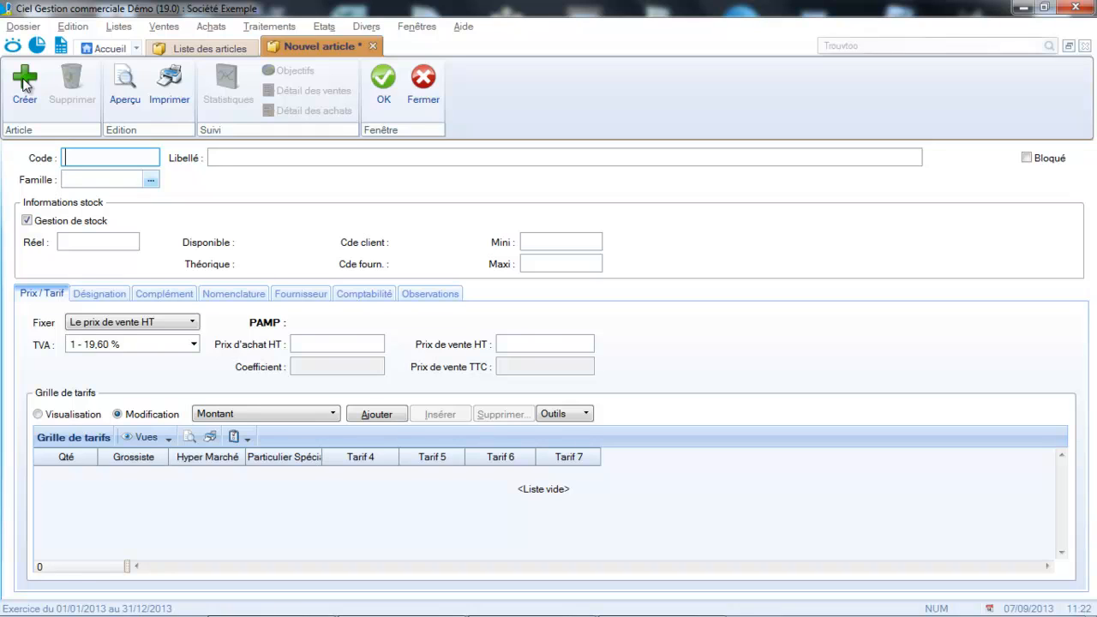
key(Caps_Lock)
text(CIELGESCOM)
key(Tab)
key(Caps_Lock)
text(C)
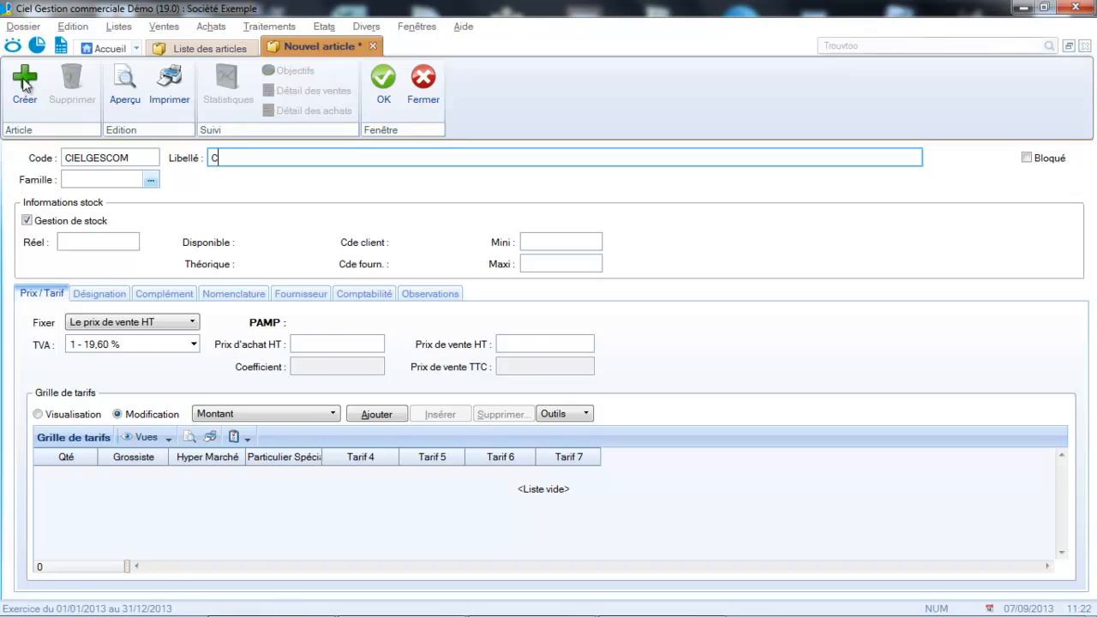
text(iel gestion commerciale)
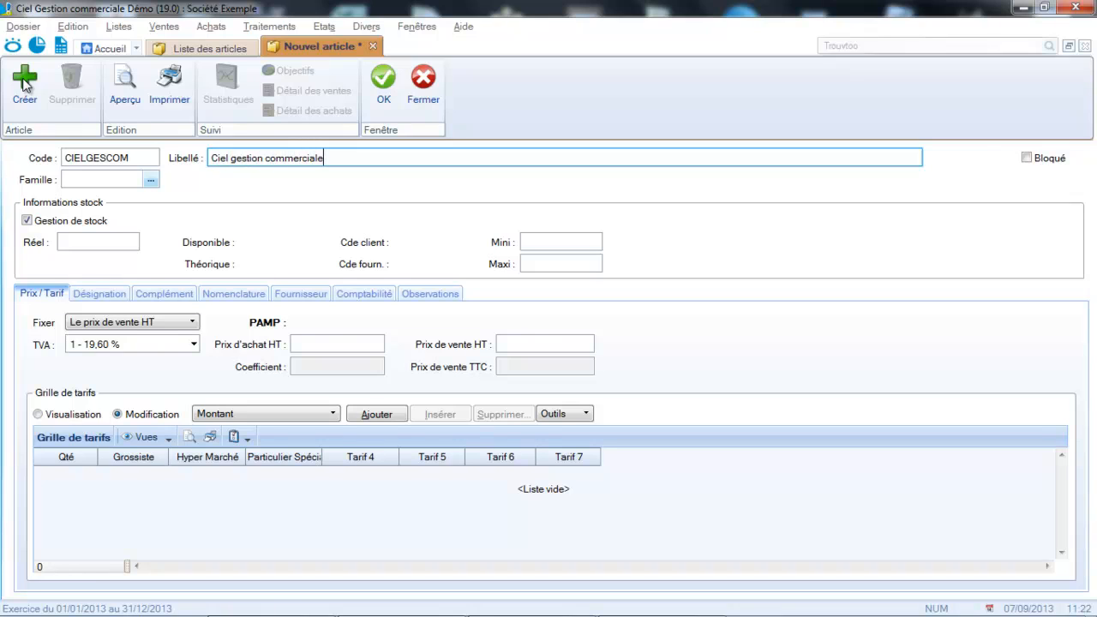
Assign the article to the CIEL family and adopt that family's parameters
key(Tab)
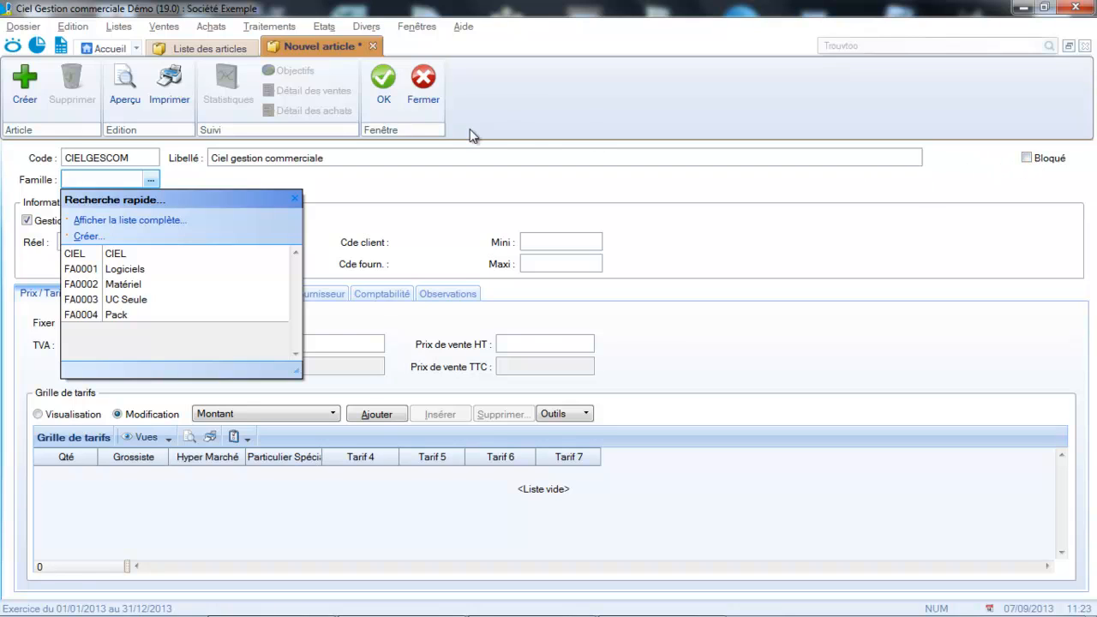
click(84, 253)
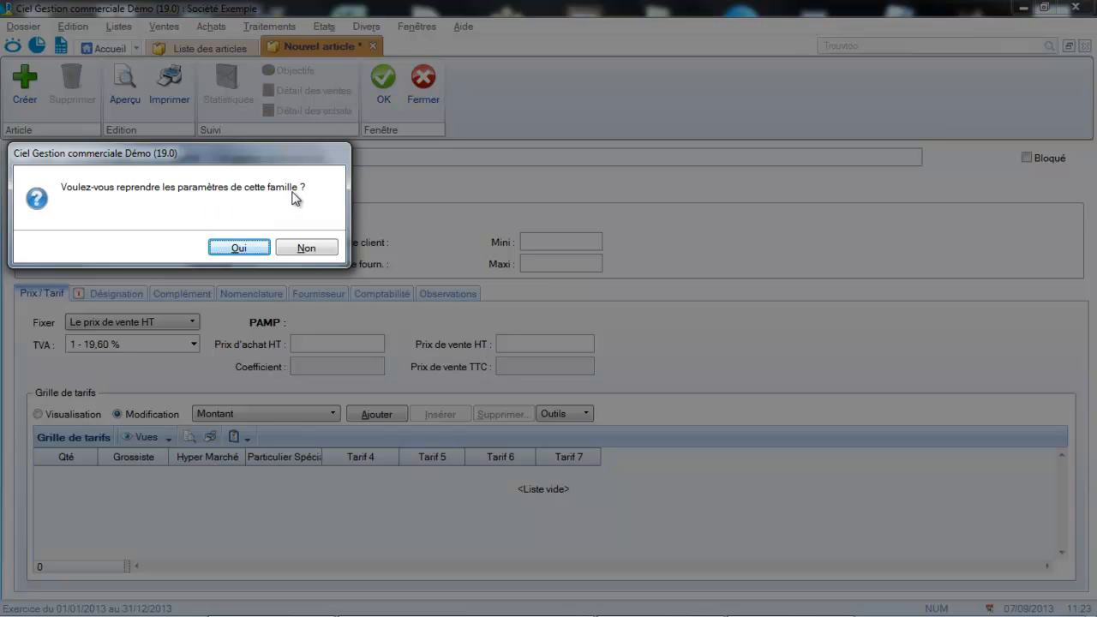
click(239, 247)
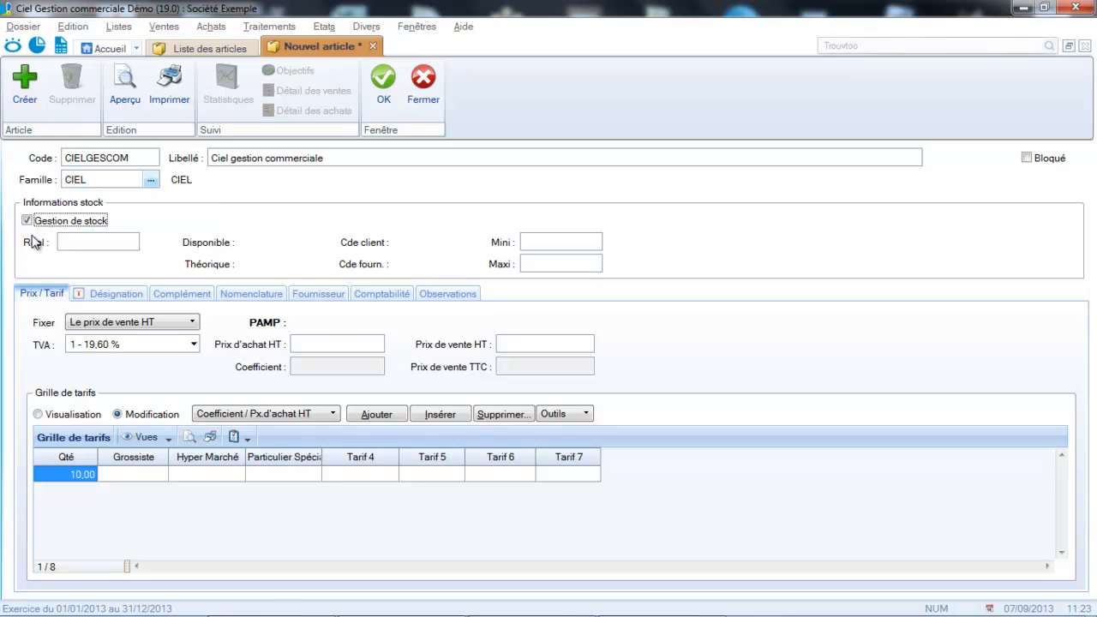
Set the article's real stock to 10, its minimum stock to 3 and its maximum stock to 13
click(127, 244)
text(10)
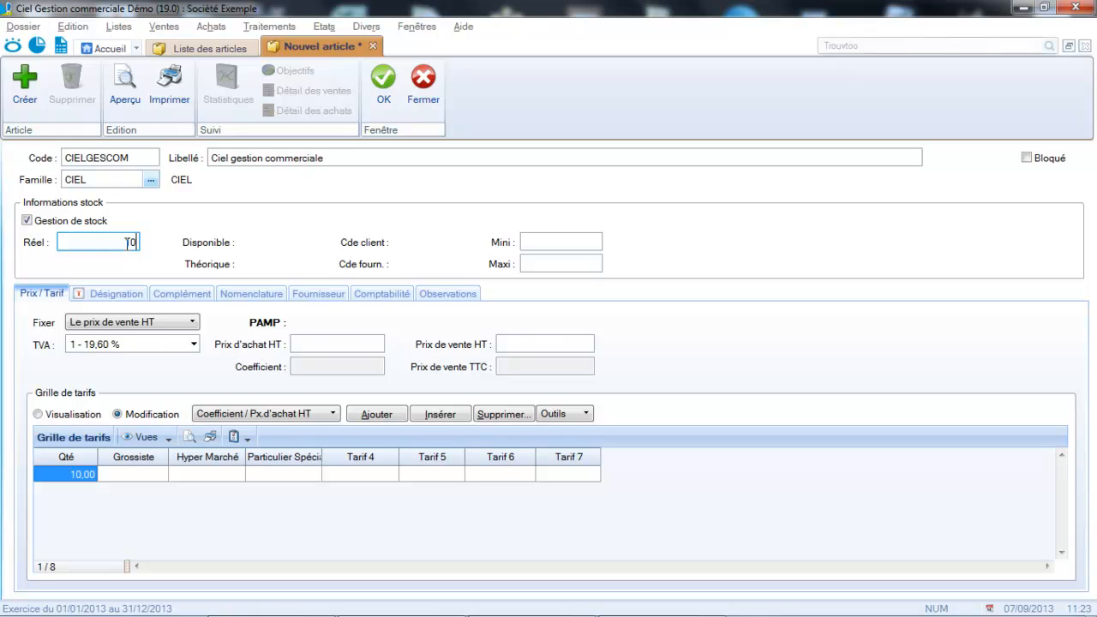
key(Tab)
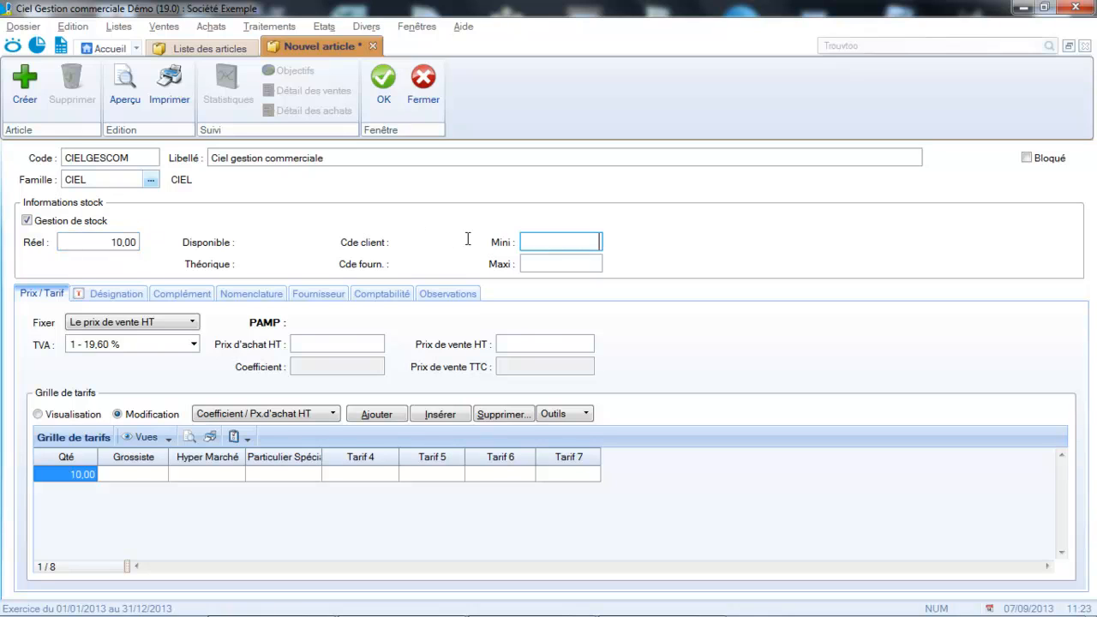
text(3)
click(558, 257)
text(1)
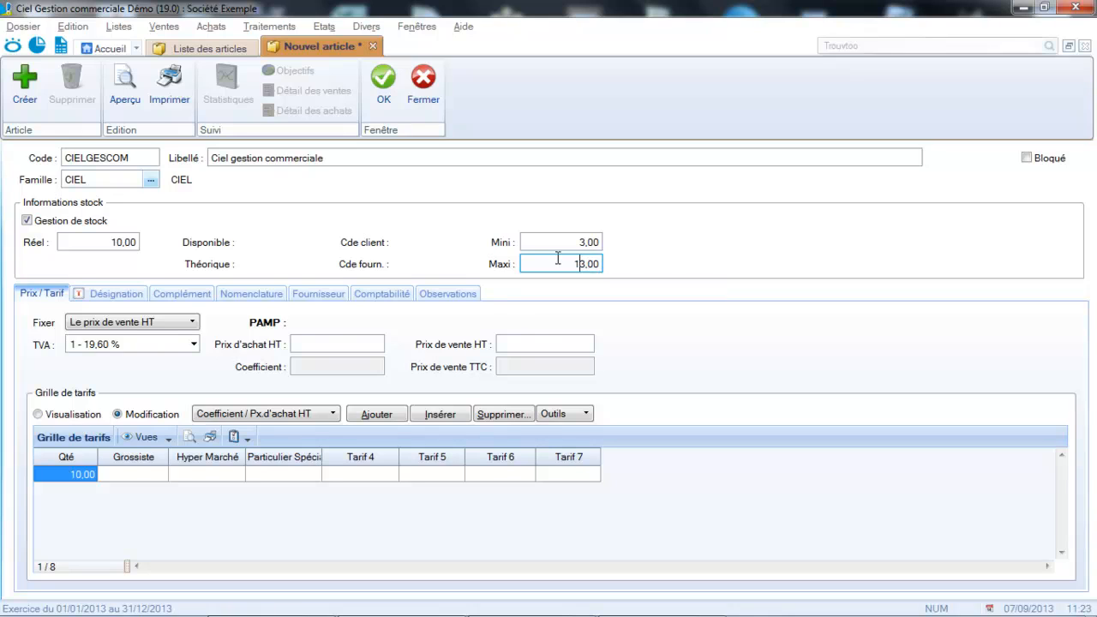
key(Tab)
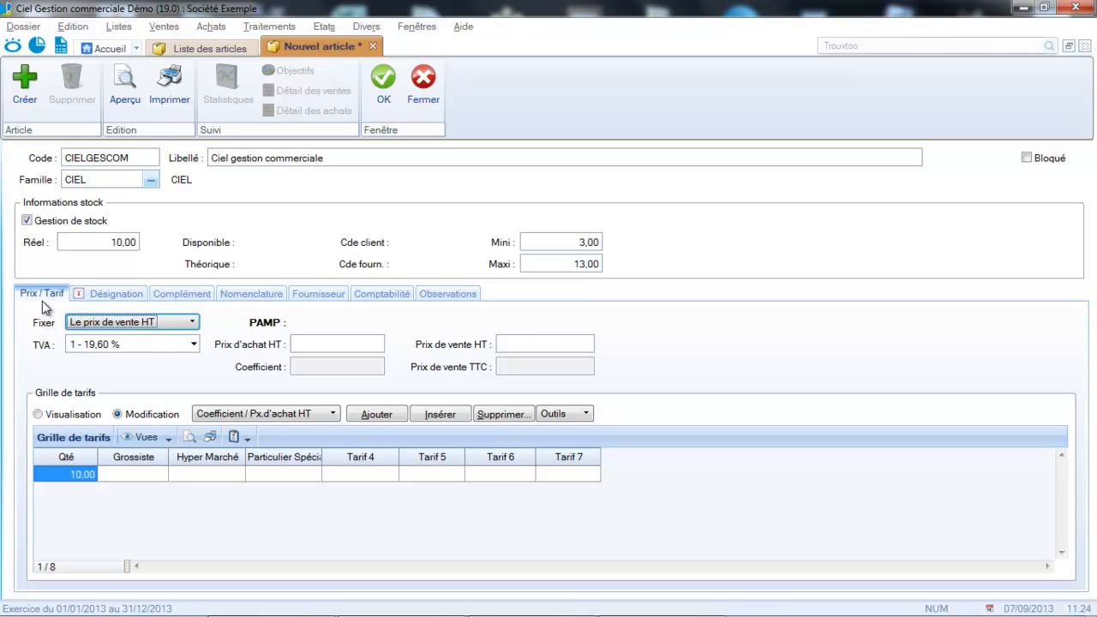
Set the selling price HT to 300 and the purchase price HT to 250, keeping "Le prix de vente HT" as the fixed price
click(127, 323)
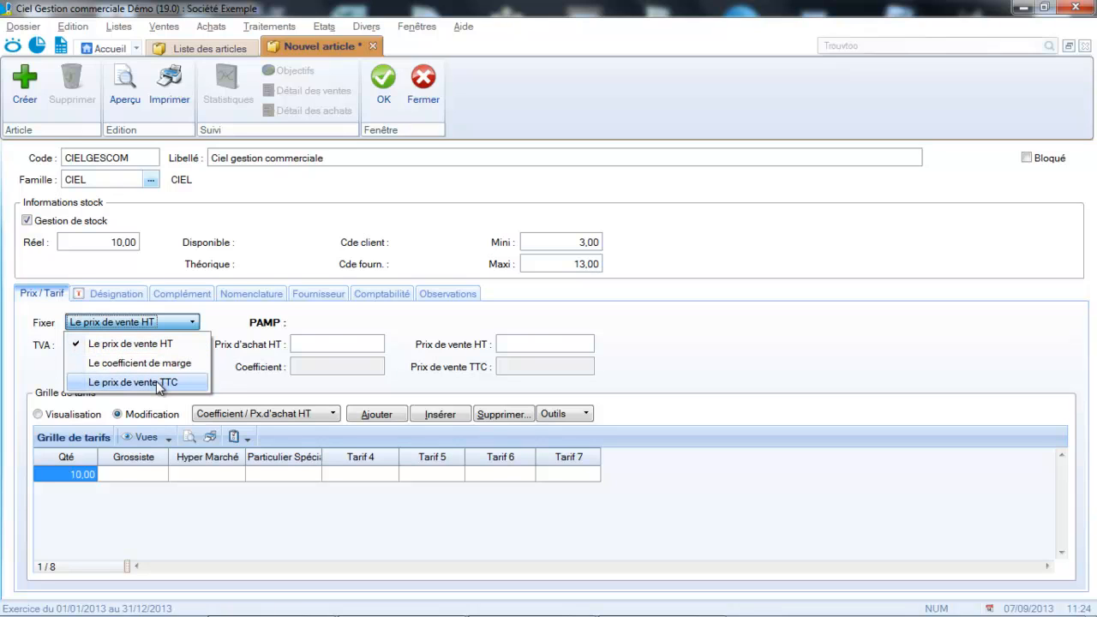
click(526, 346)
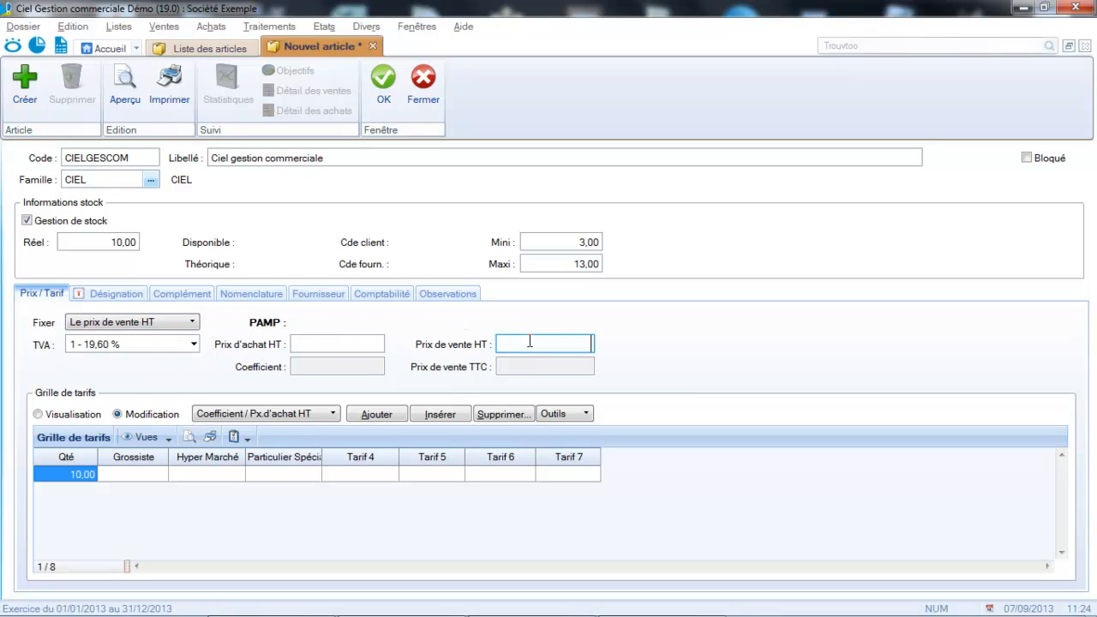
text(300)
click(338, 345)
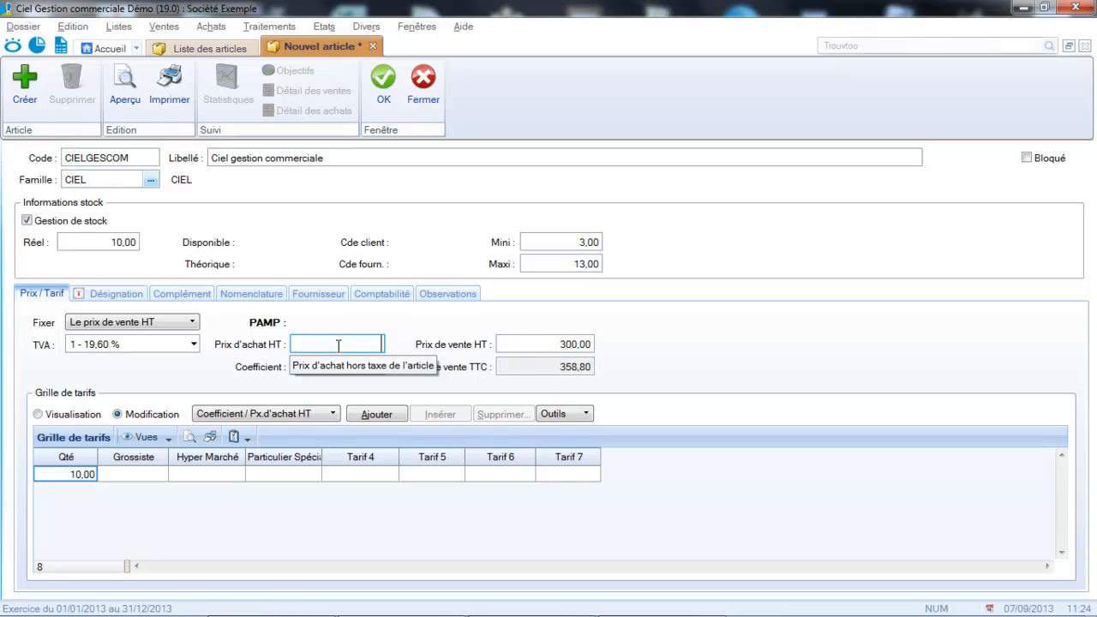
text(250)
key(Tab)
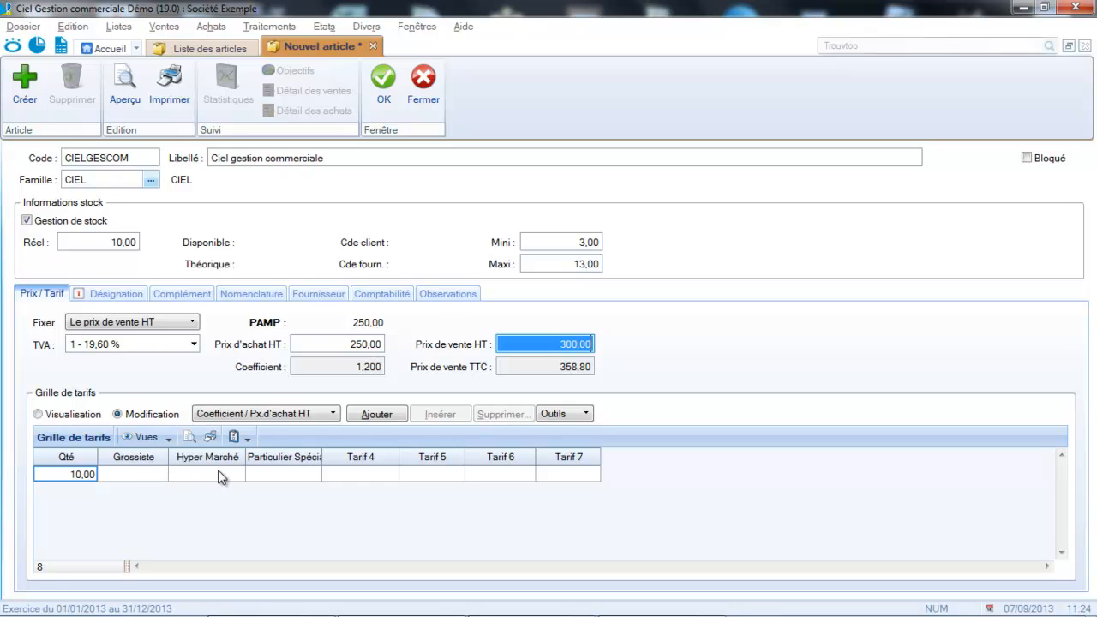
Enter 310 as the Grossiste value on the quantity 10 row of the price grid
click(147, 473)
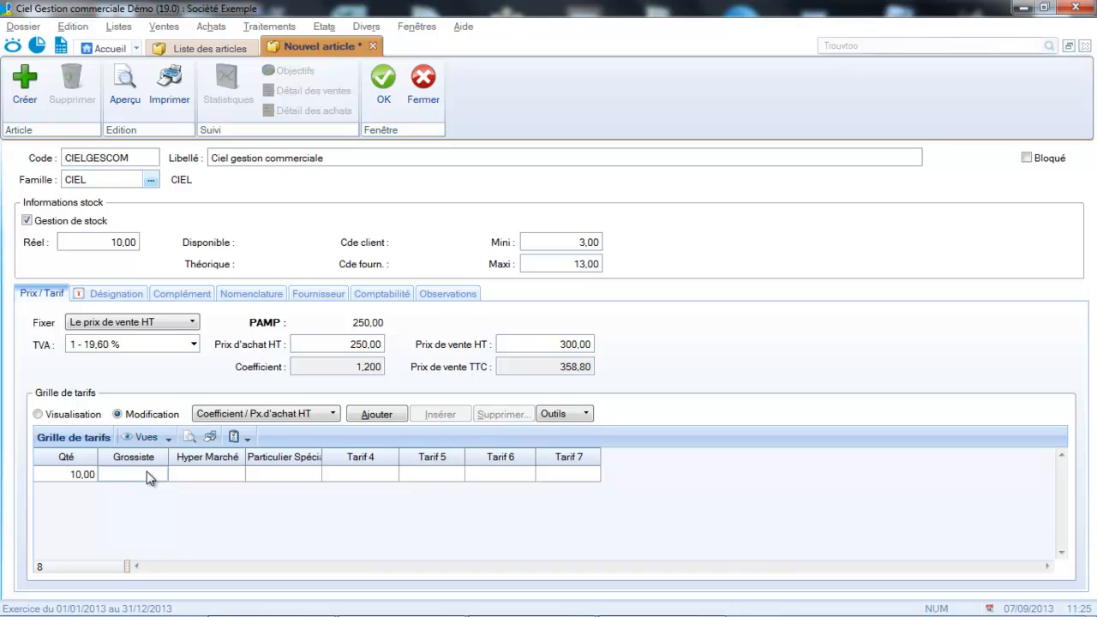
text(310)
click(216, 476)
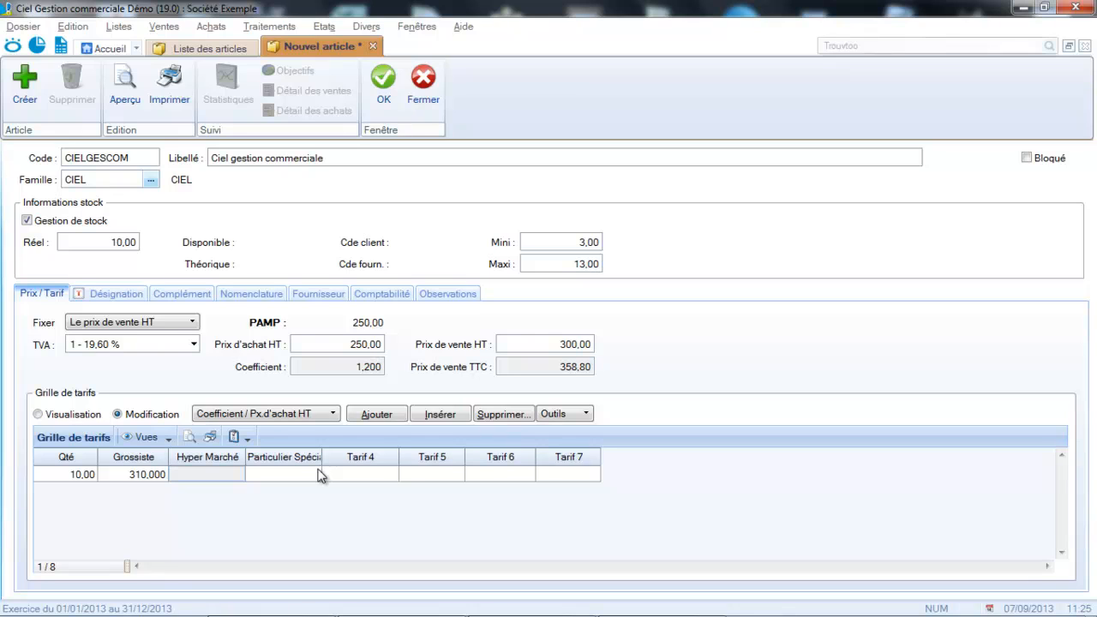
Append "évolution" to the article's designation text and make the whole line bold
click(117, 293)
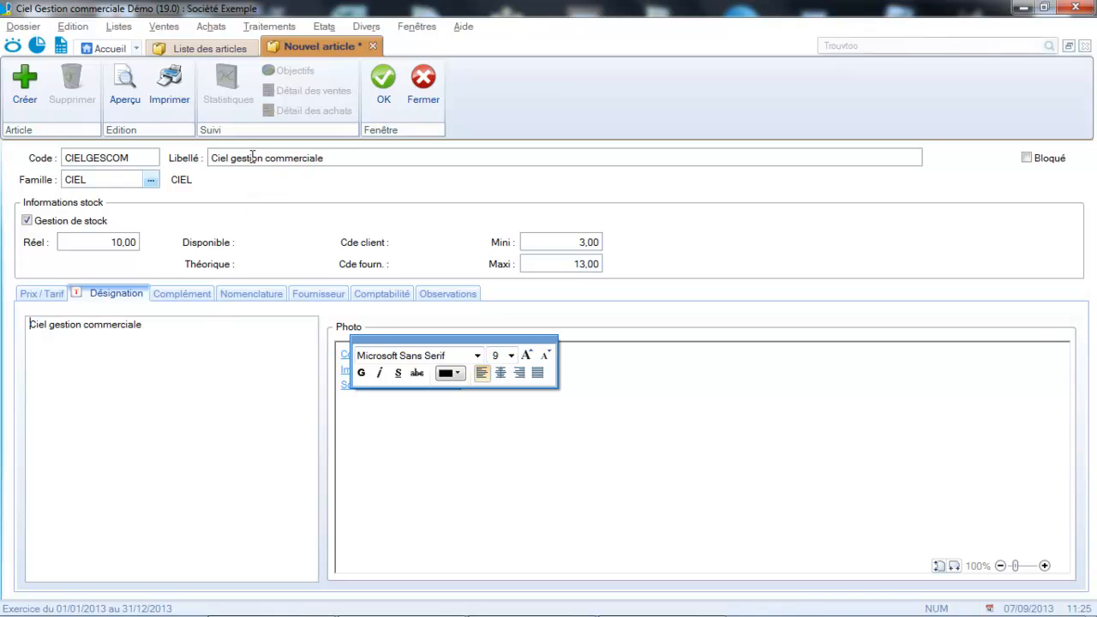
click(169, 330)
text(évolution)
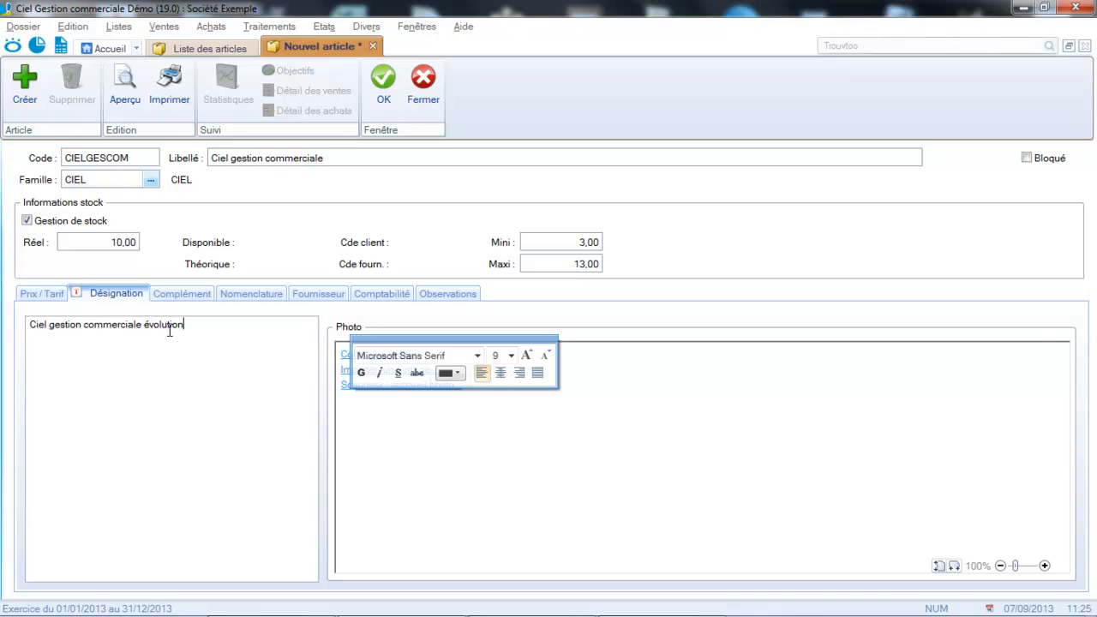
drag(190, 324, 12, 314)
click(362, 372)
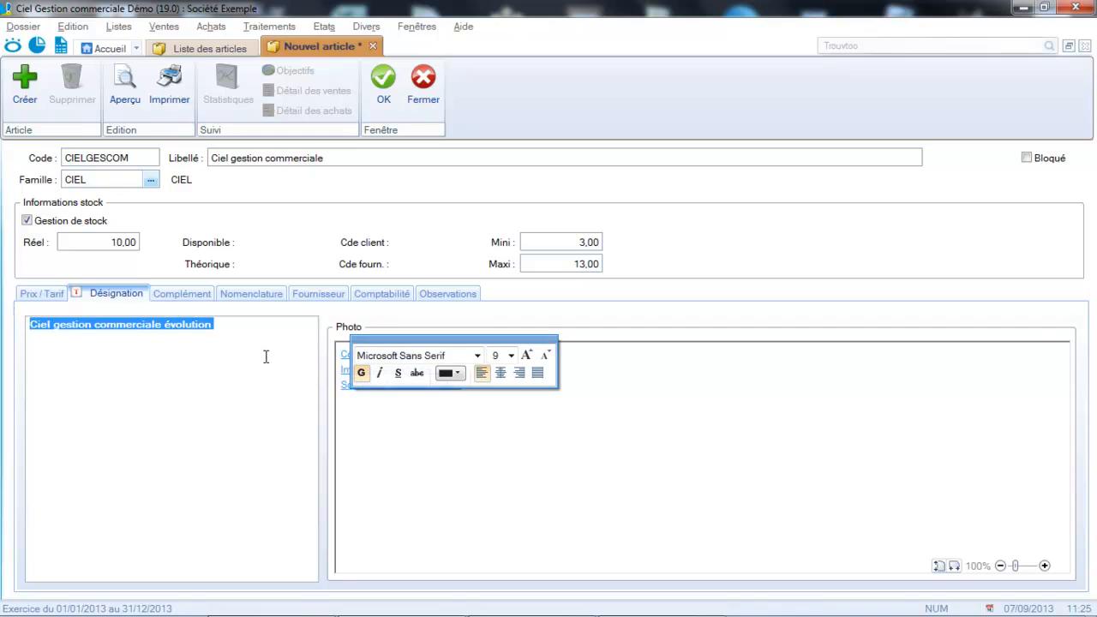
click(264, 359)
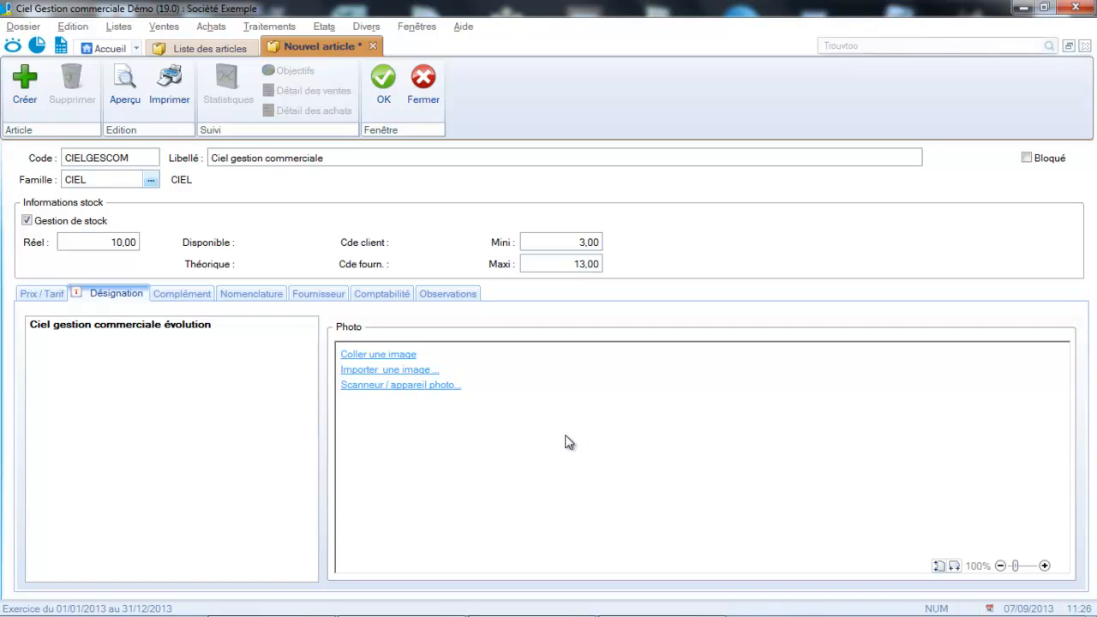
Set the article's brand to Ciel in its complementary information
click(190, 298)
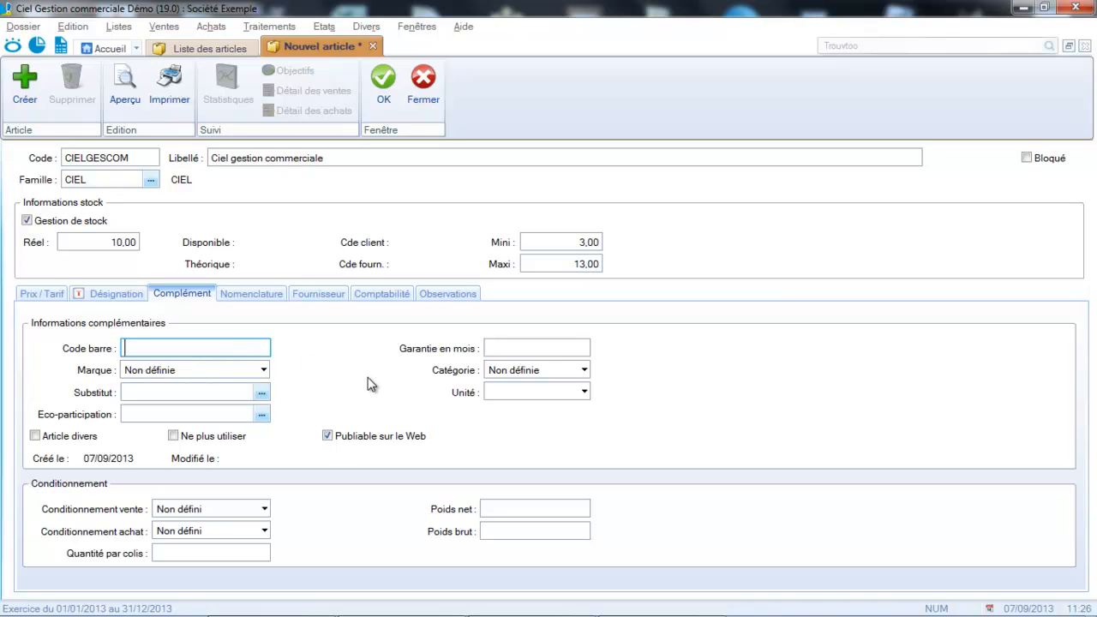
click(266, 377)
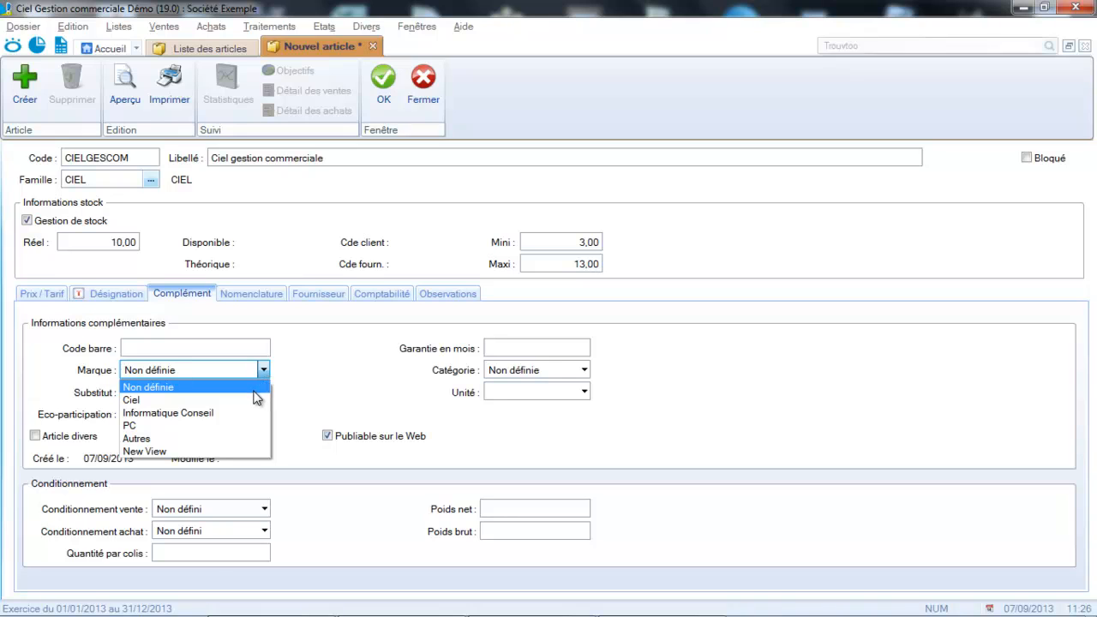
click(247, 400)
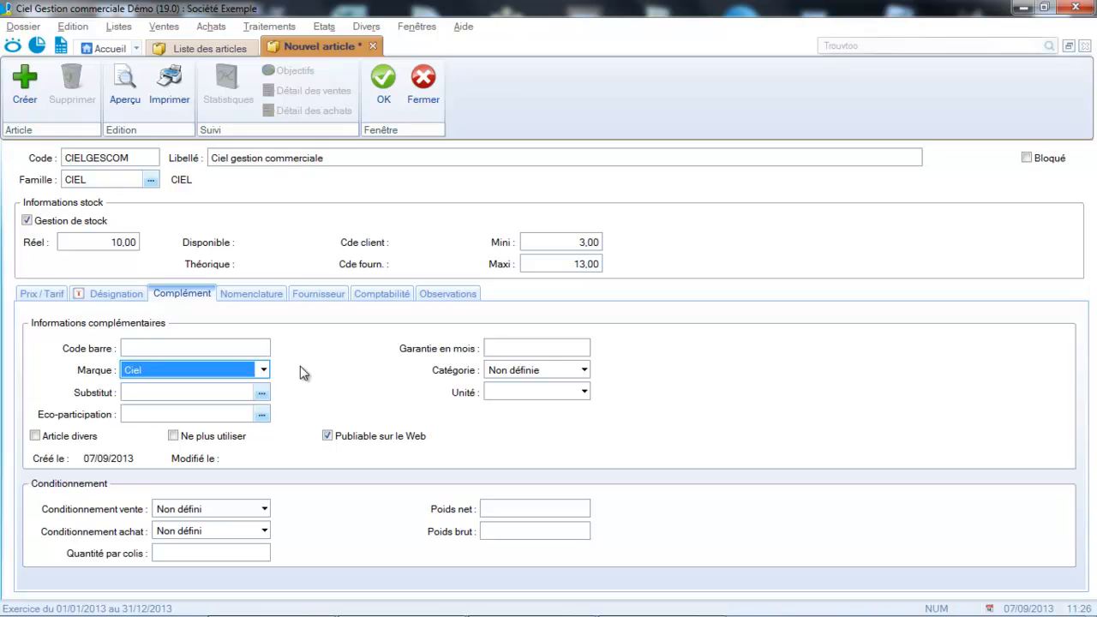
View the choices for a substitute article and for the eco-participation without selecting any
click(241, 394)
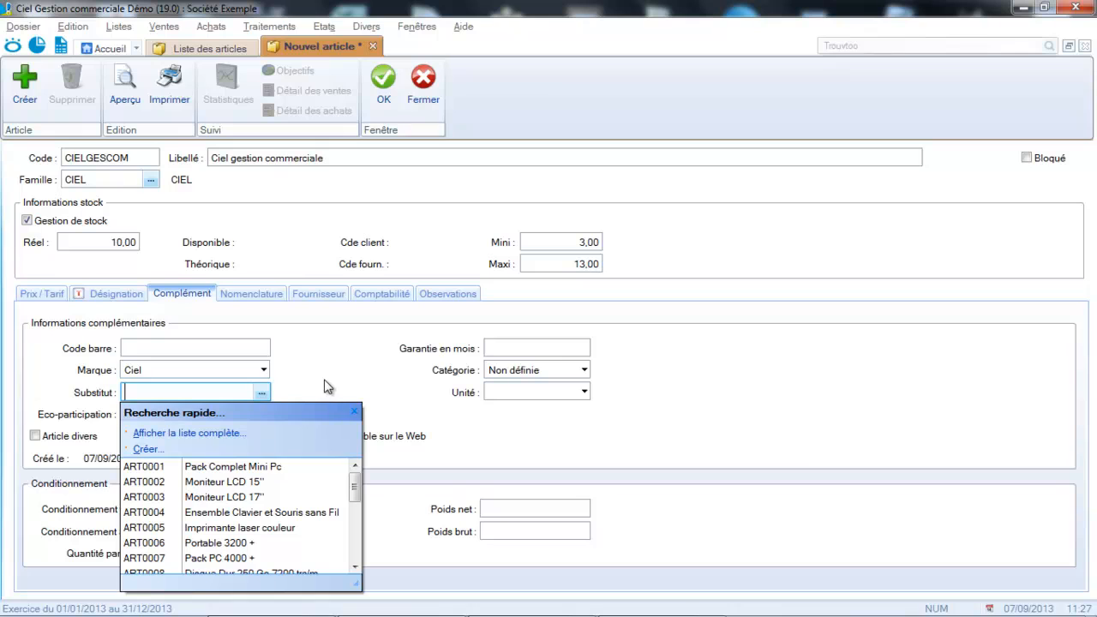
click(354, 411)
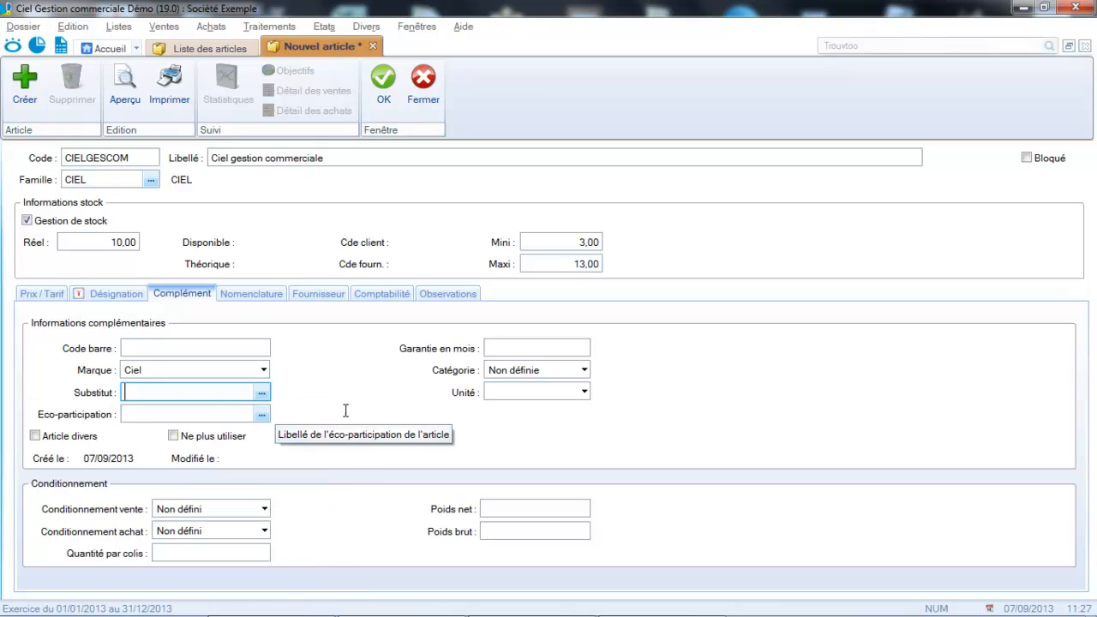
click(231, 413)
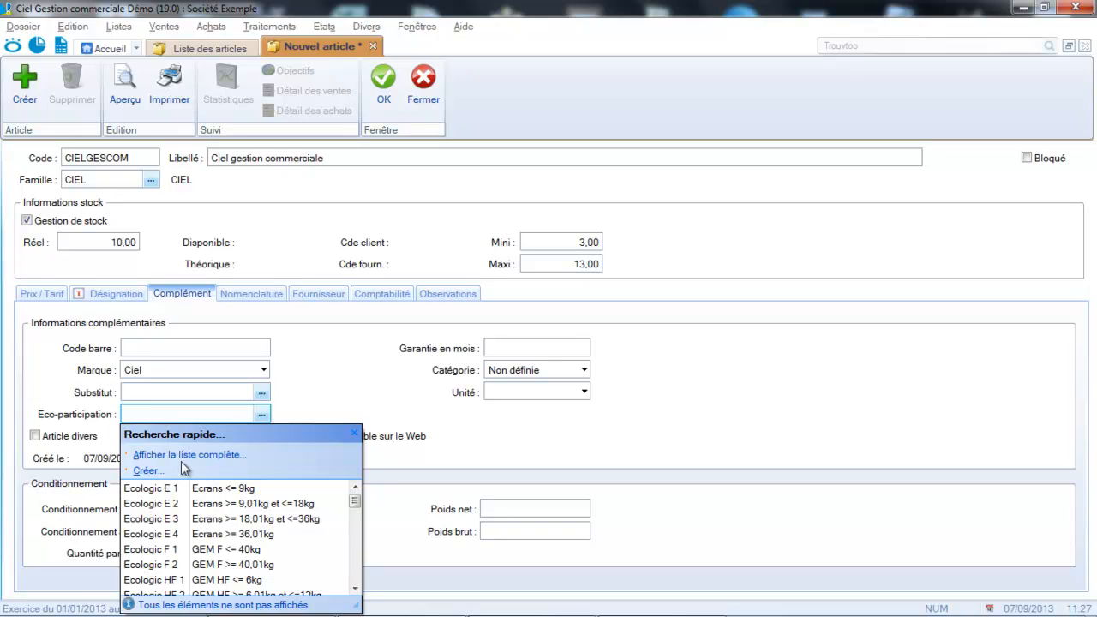
click(358, 442)
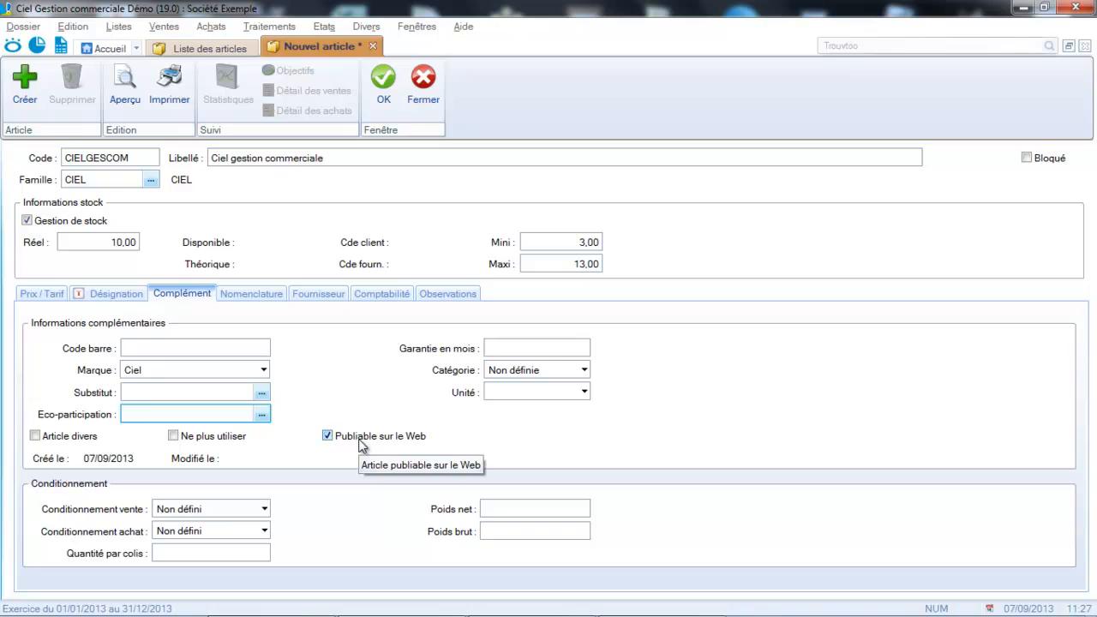
Set the warranty to 0 months and the category to Logiciel, and check the available units without choosing one
click(507, 350)
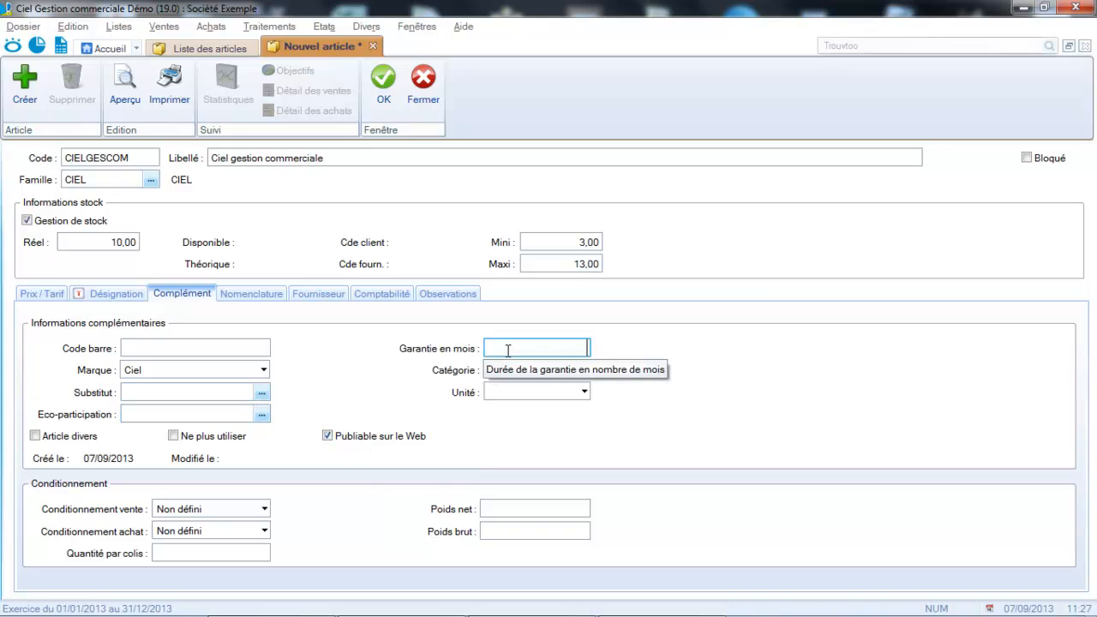
click(585, 369)
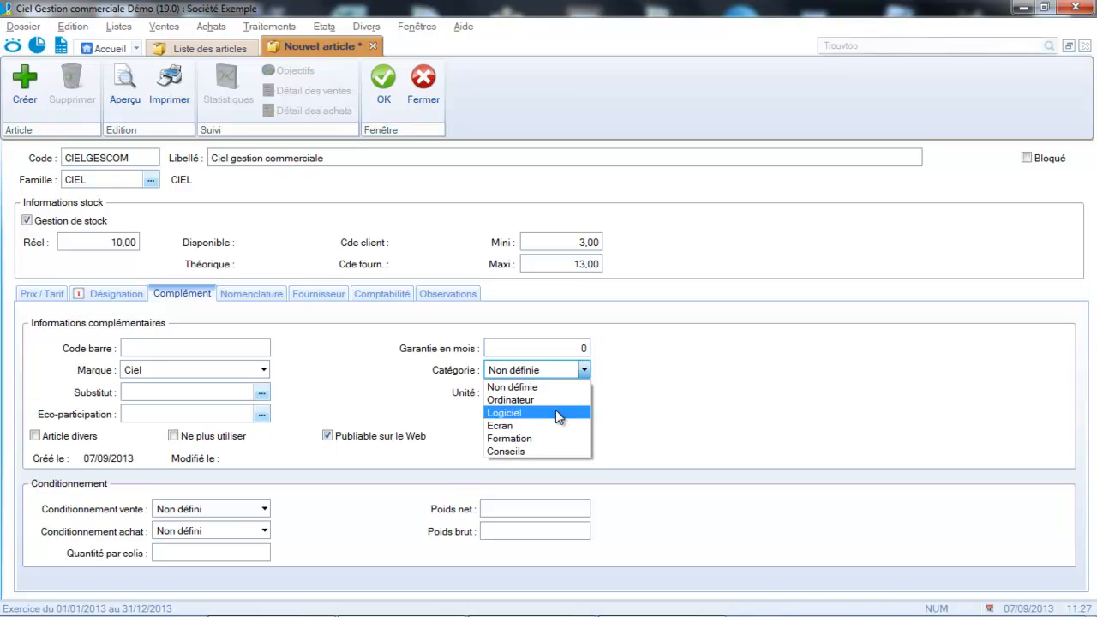
click(555, 413)
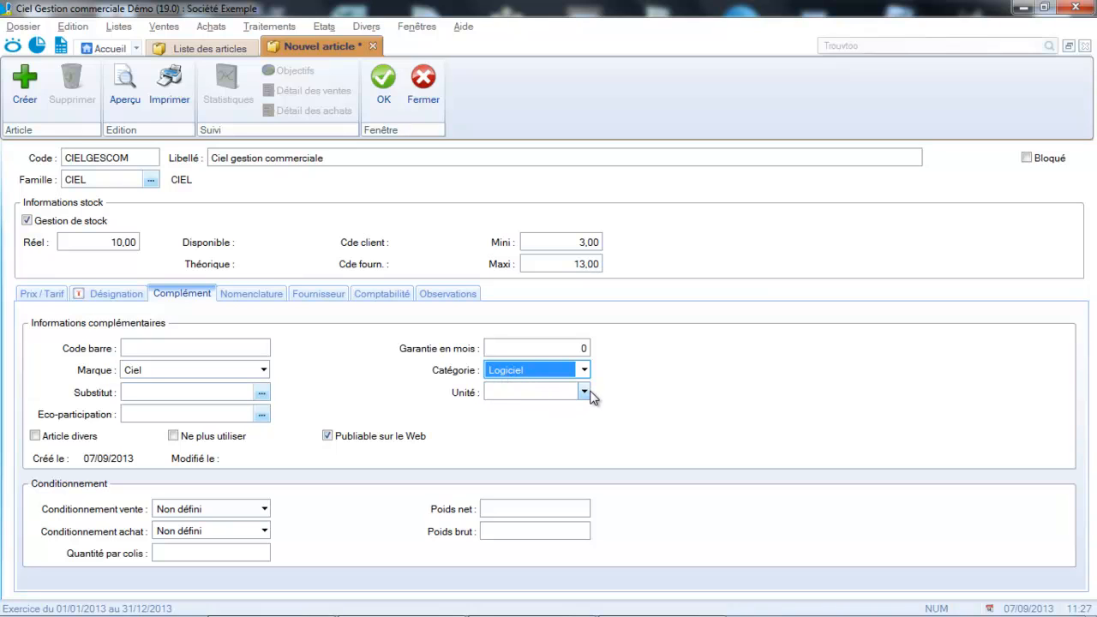
click(584, 392)
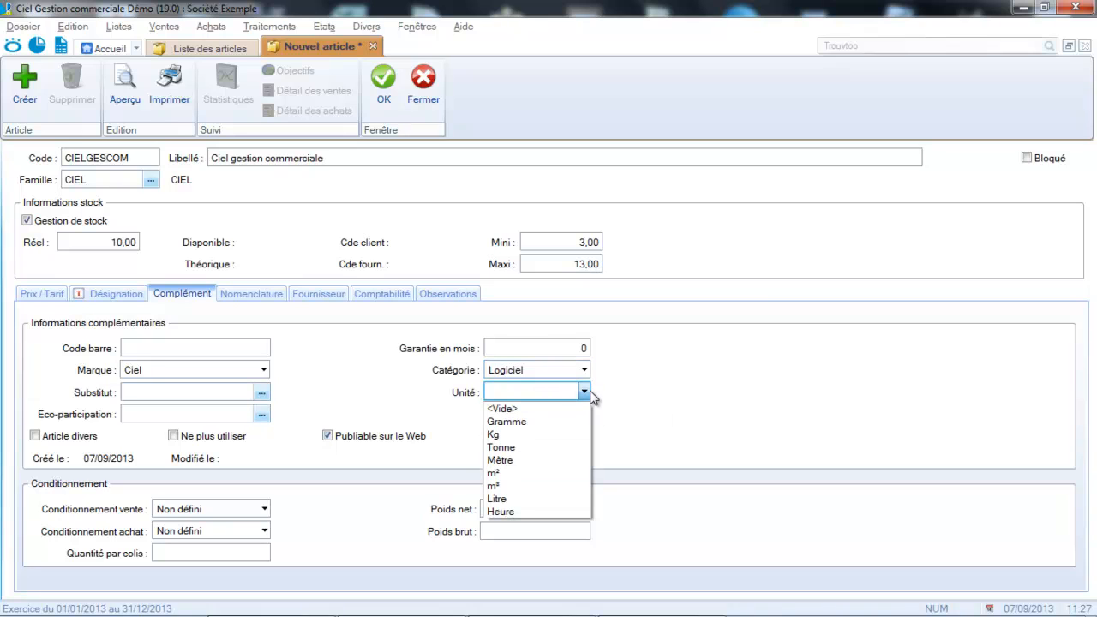
click(635, 414)
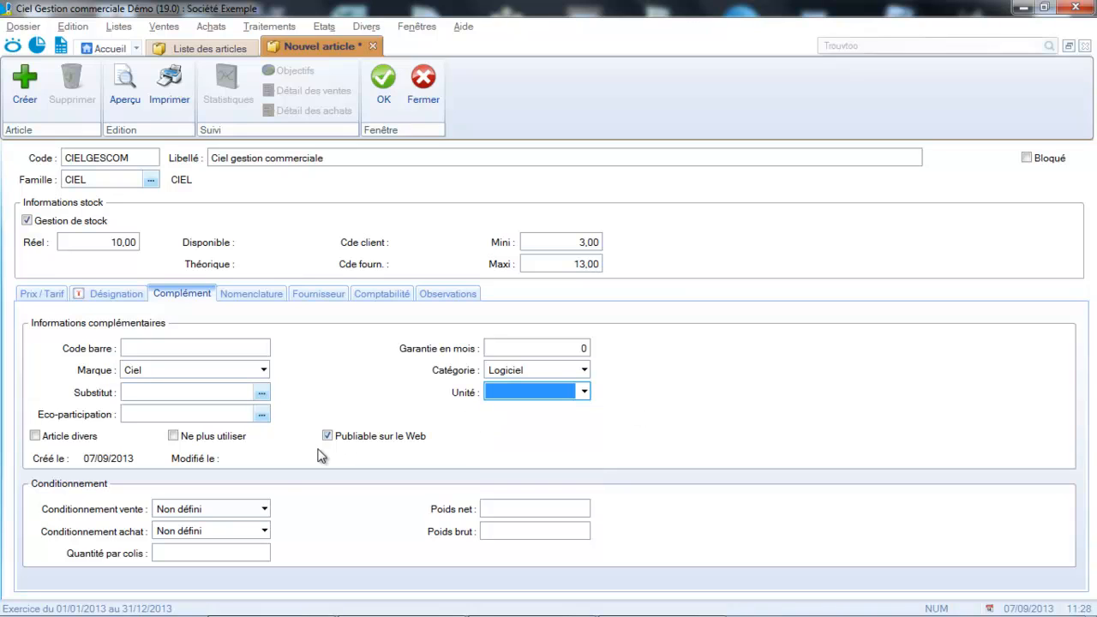
Set the article's purchase packaging to Carton and its sales packaging to Boîte, leaving the quantity per parcel and the weights blank
click(265, 509)
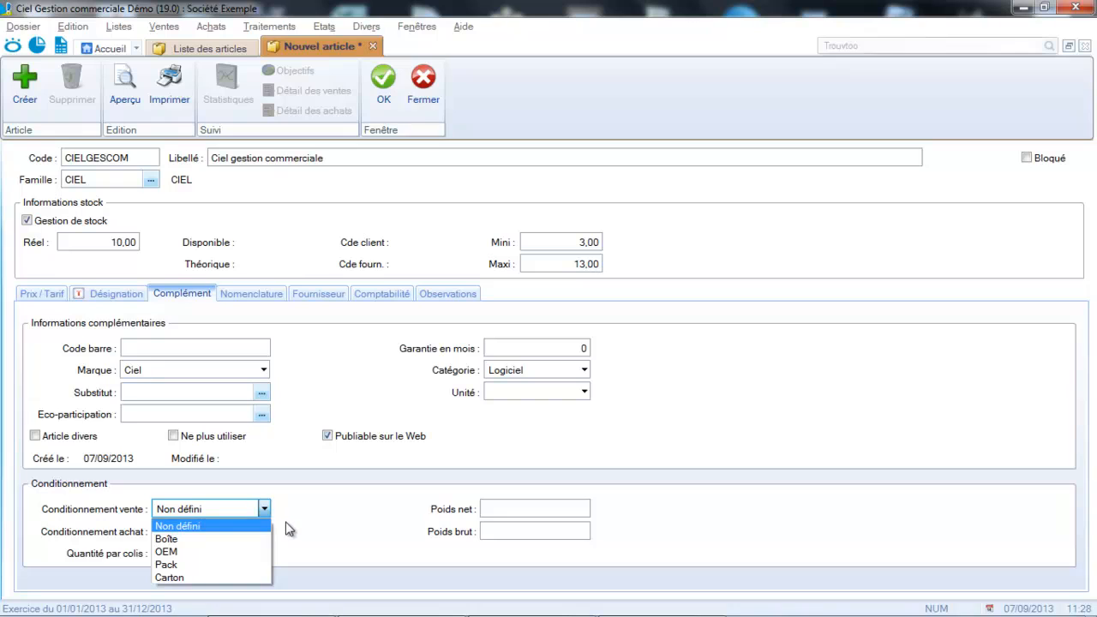
click(289, 527)
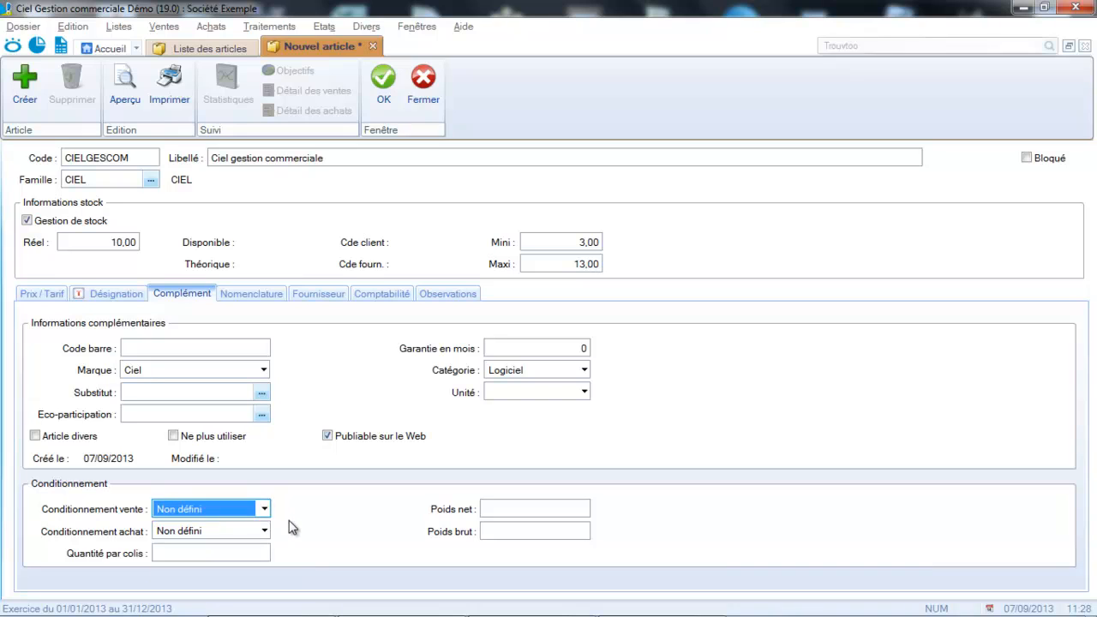
click(266, 532)
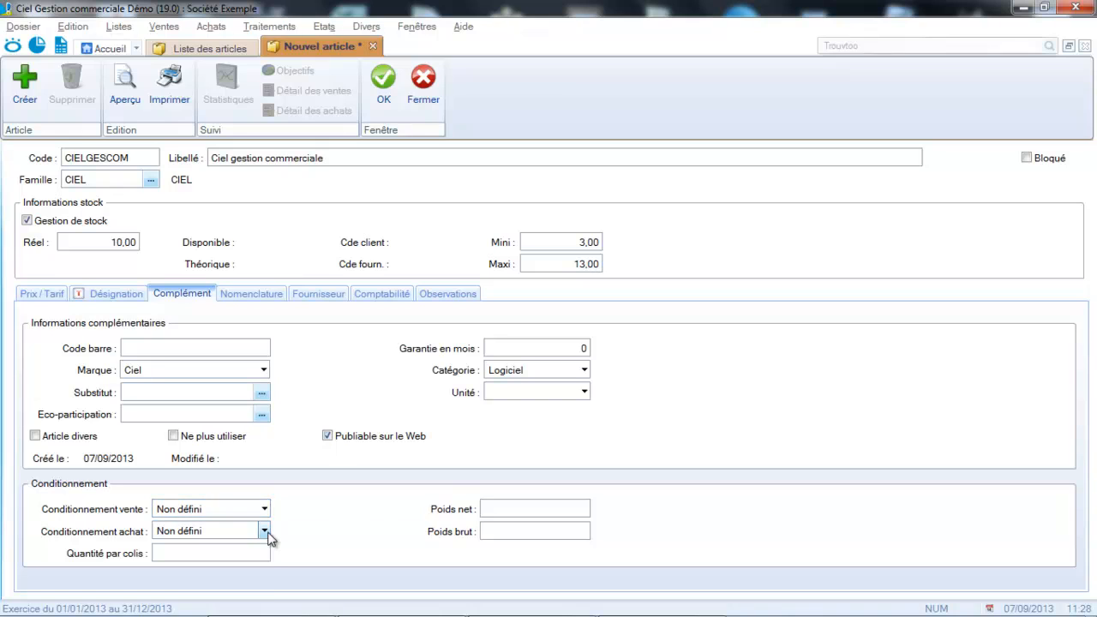
click(265, 532)
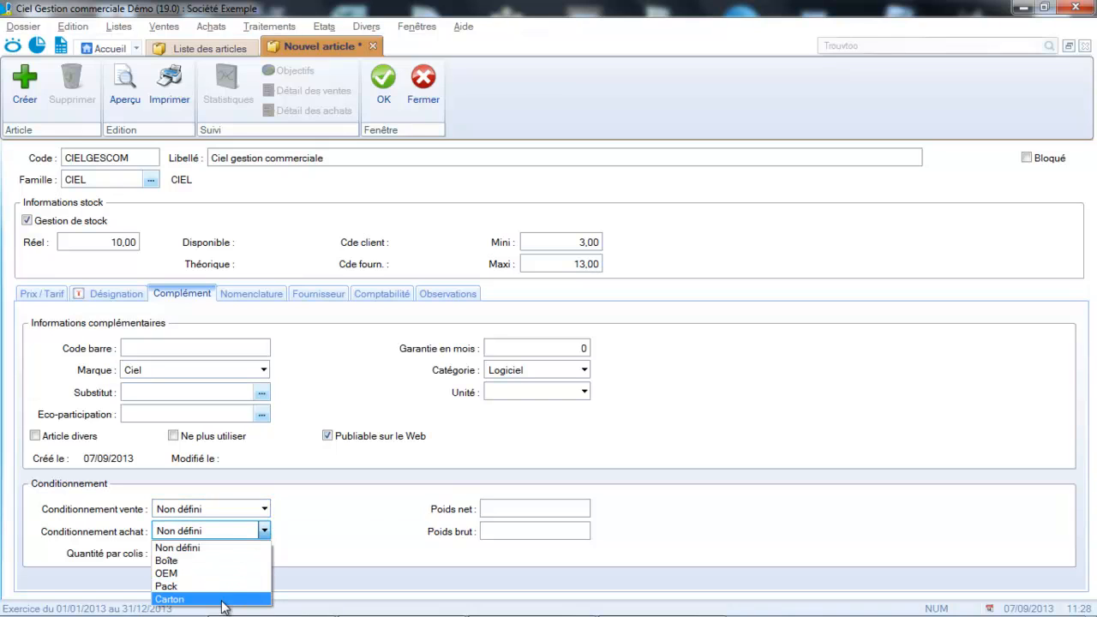
click(225, 599)
click(268, 510)
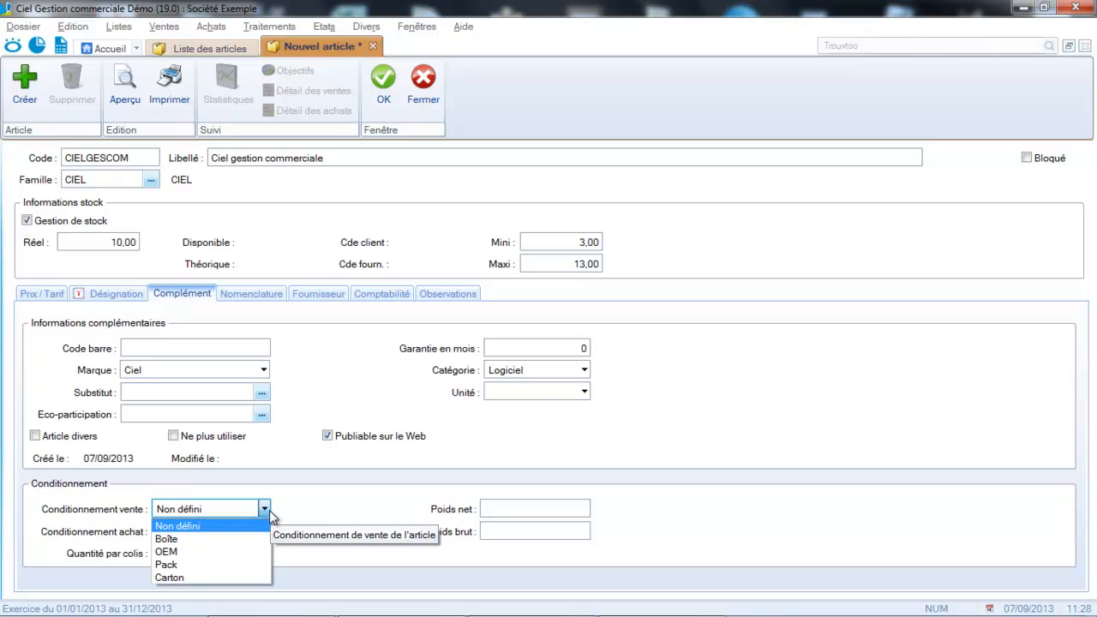
click(245, 538)
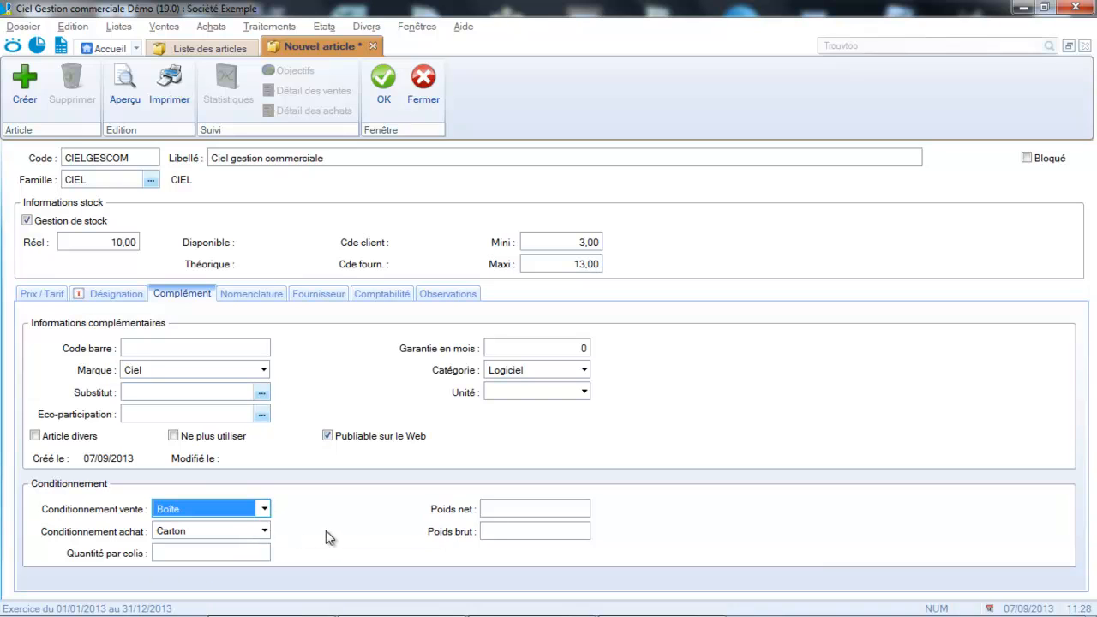
click(246, 555)
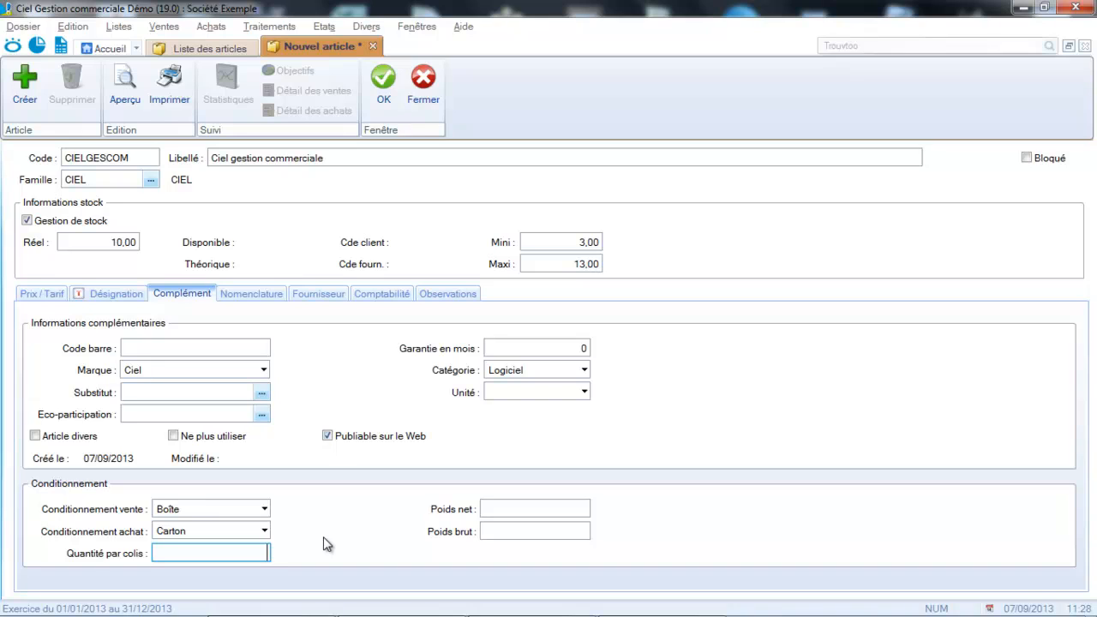
click(544, 505)
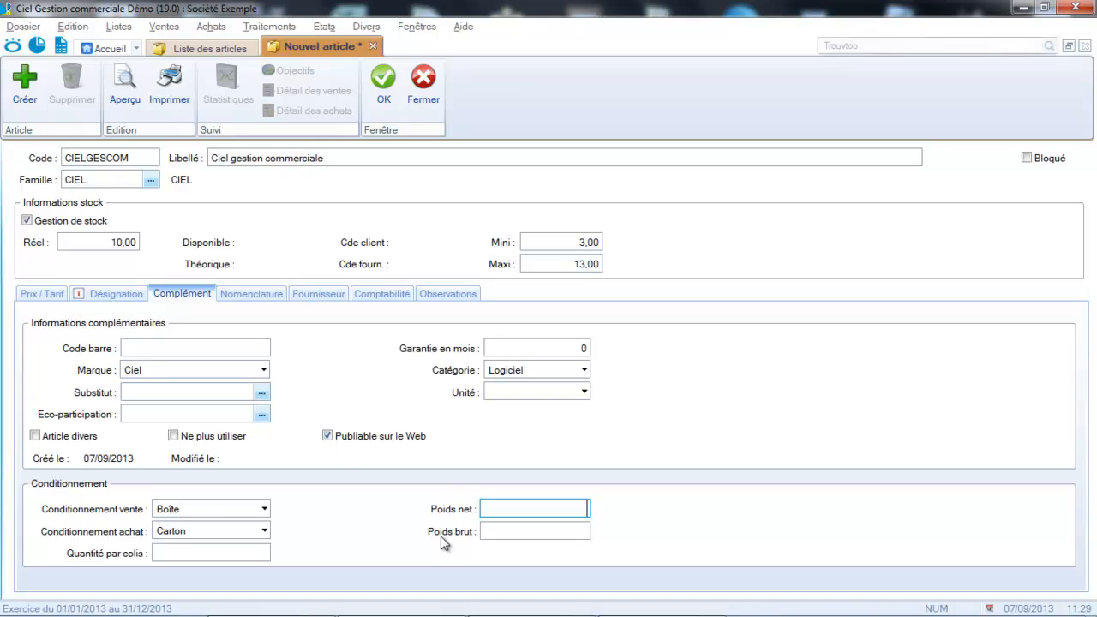
View the articles that can be added as components of the article's nomenclature without adding any
click(244, 296)
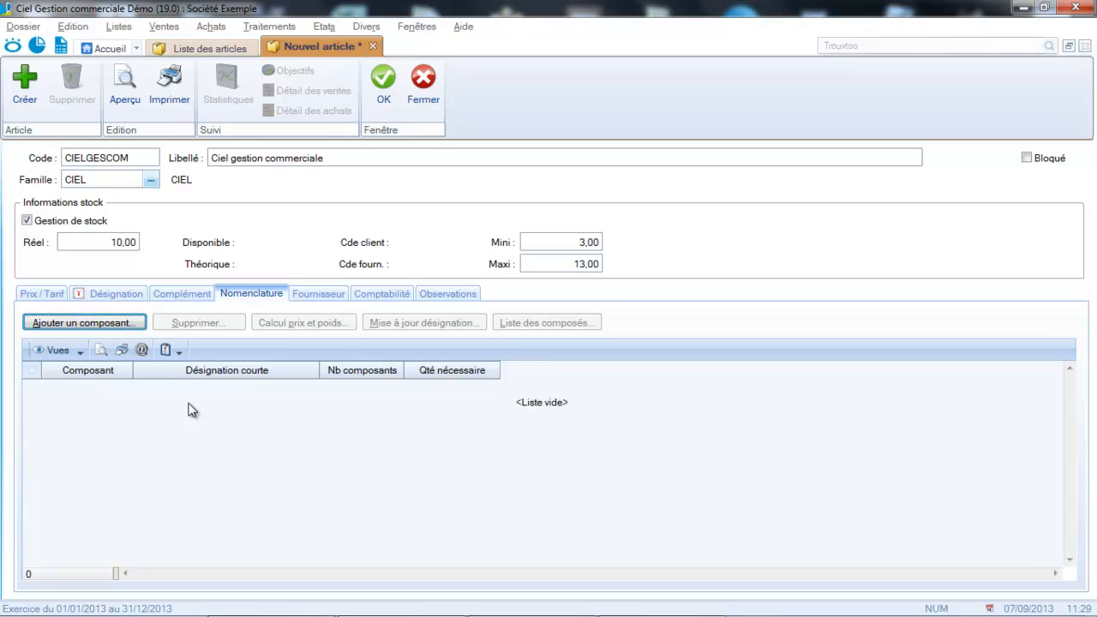
click(104, 322)
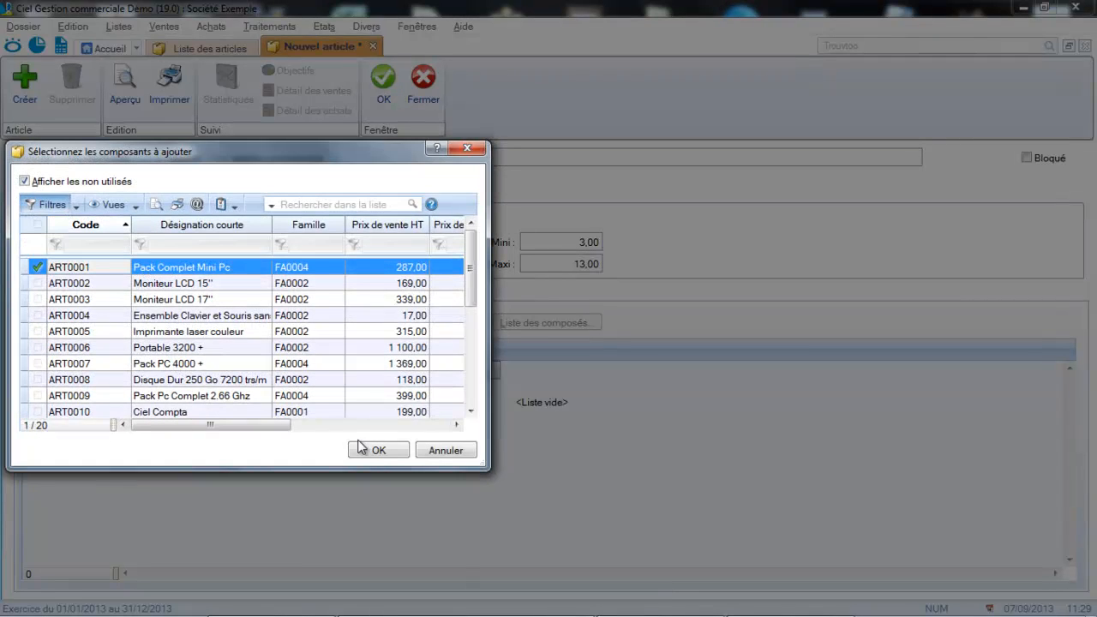
click(442, 451)
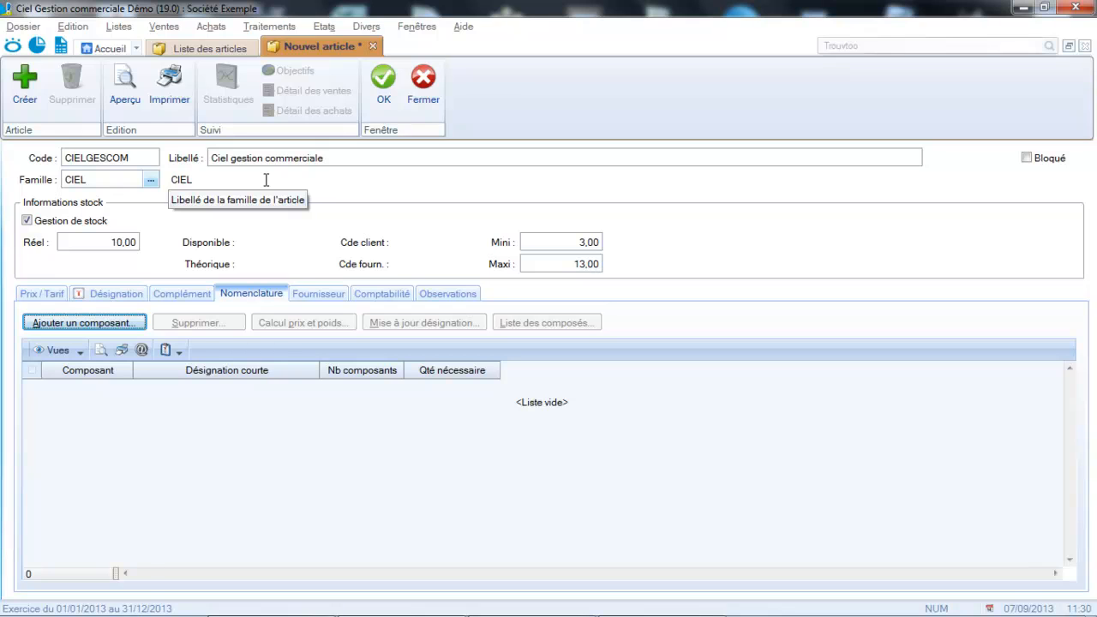
Enter ZER125 as the reference in the article's supplier information
click(311, 295)
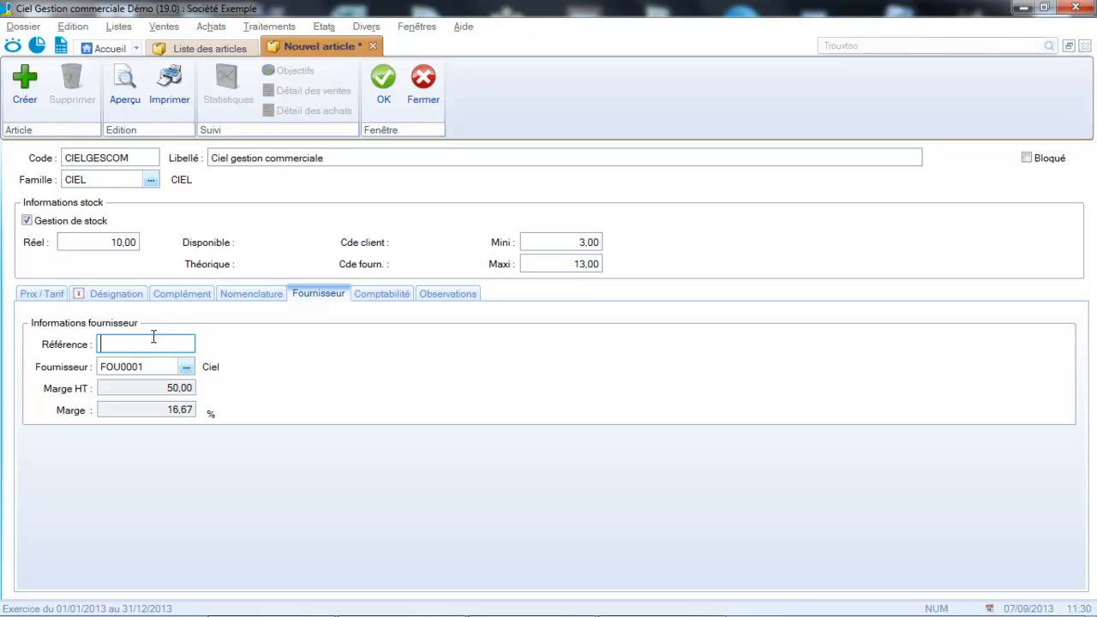
key(Caps_Lock)
text(ZER125)
key(Tab)
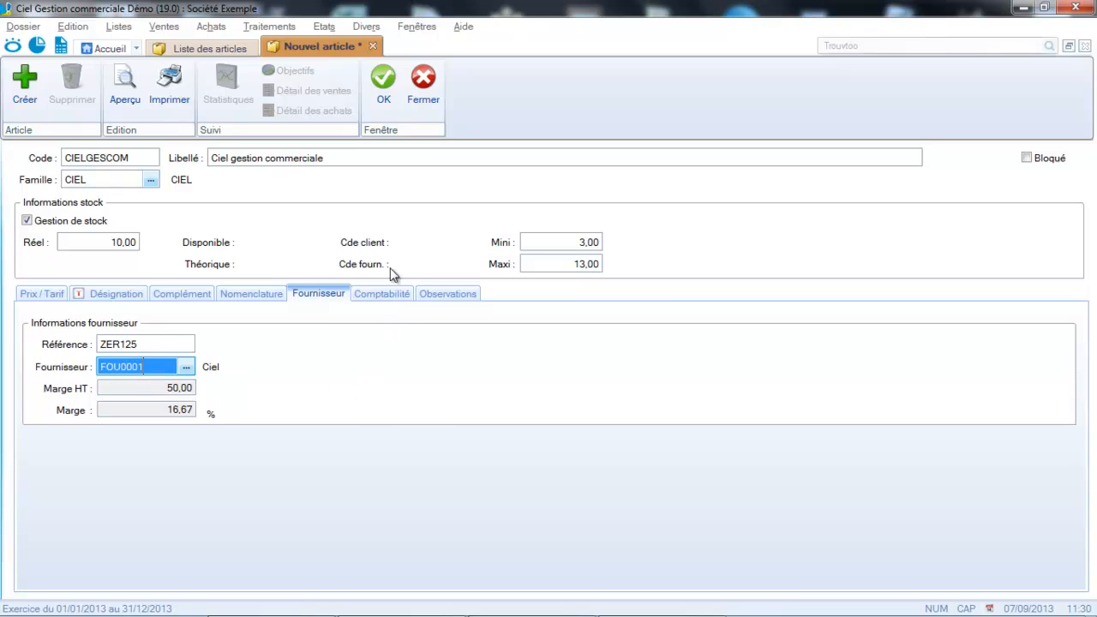
Check the article's accounting accounts and its observations area, and save the new article record
click(389, 293)
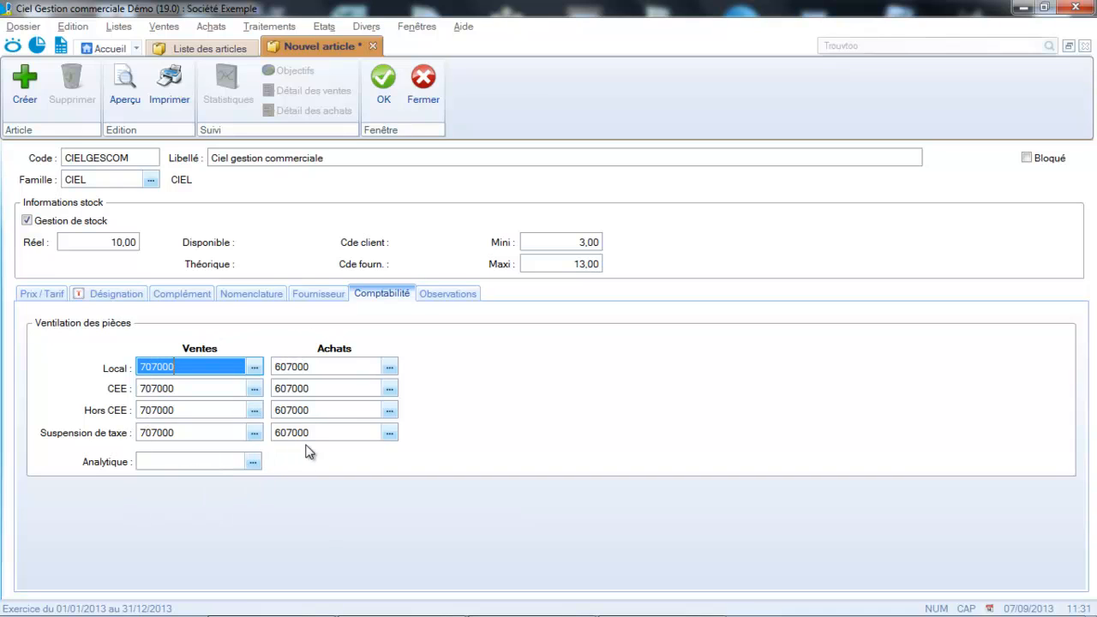
click(448, 294)
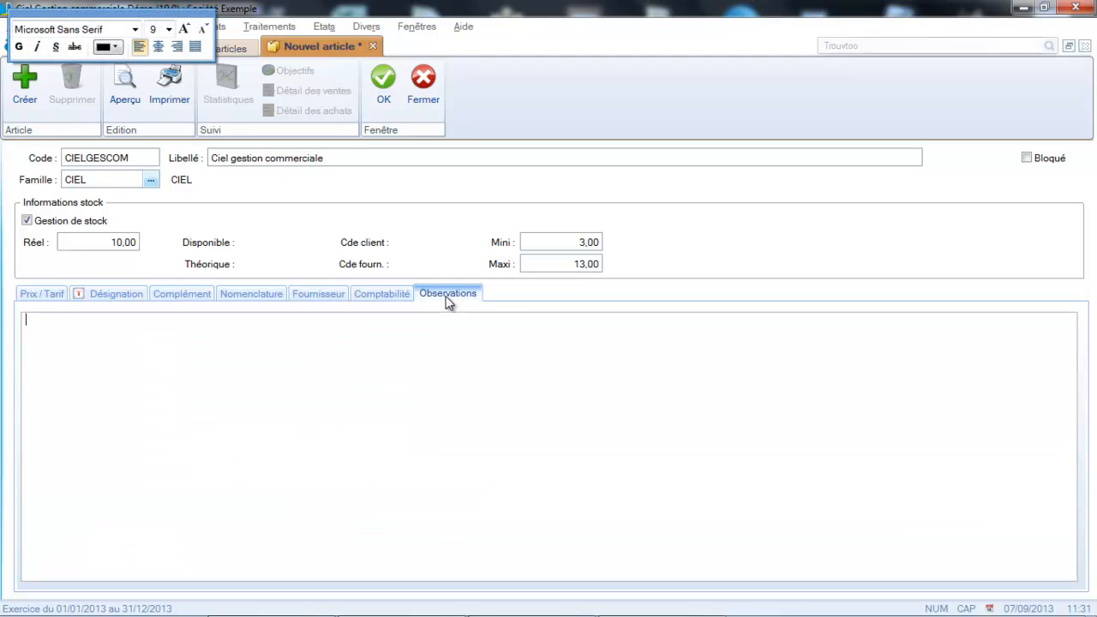
click(385, 81)
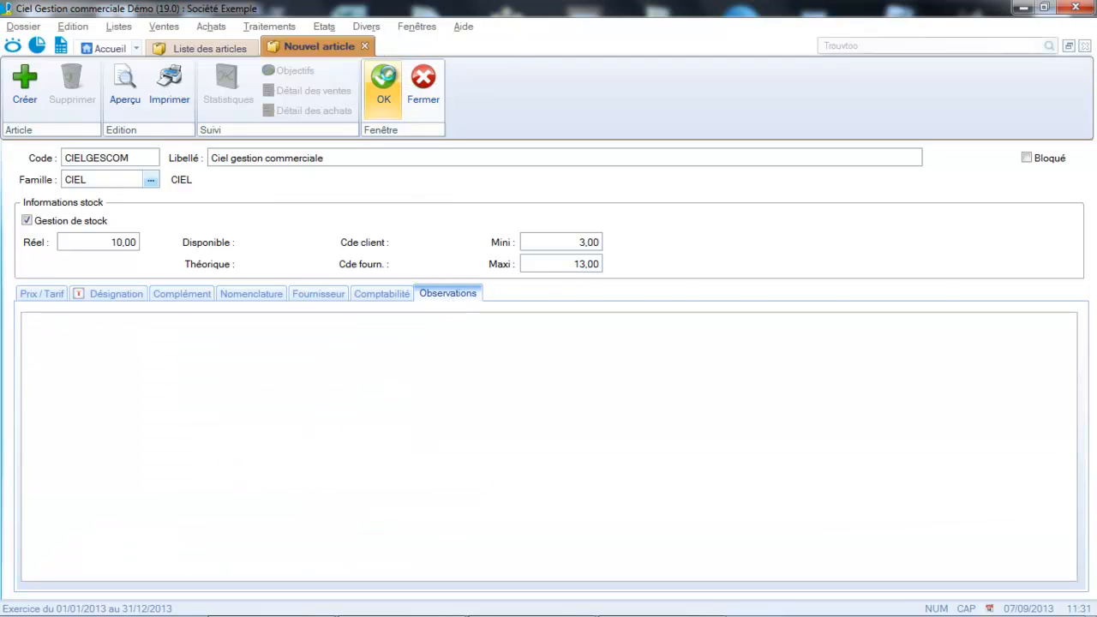